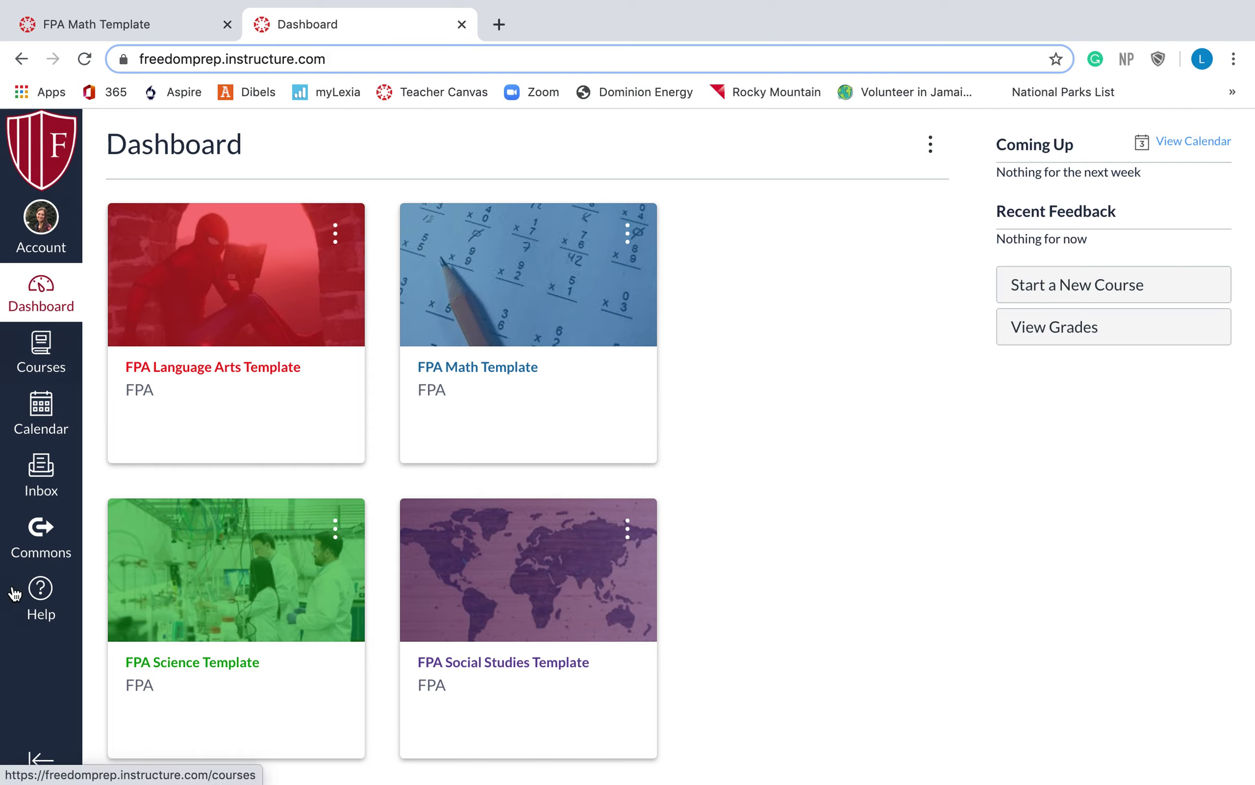
Open Canvas Commons from the dashboard and place the cursor in its search box
{"action": "left_click", "coordinate": [35, 547]}
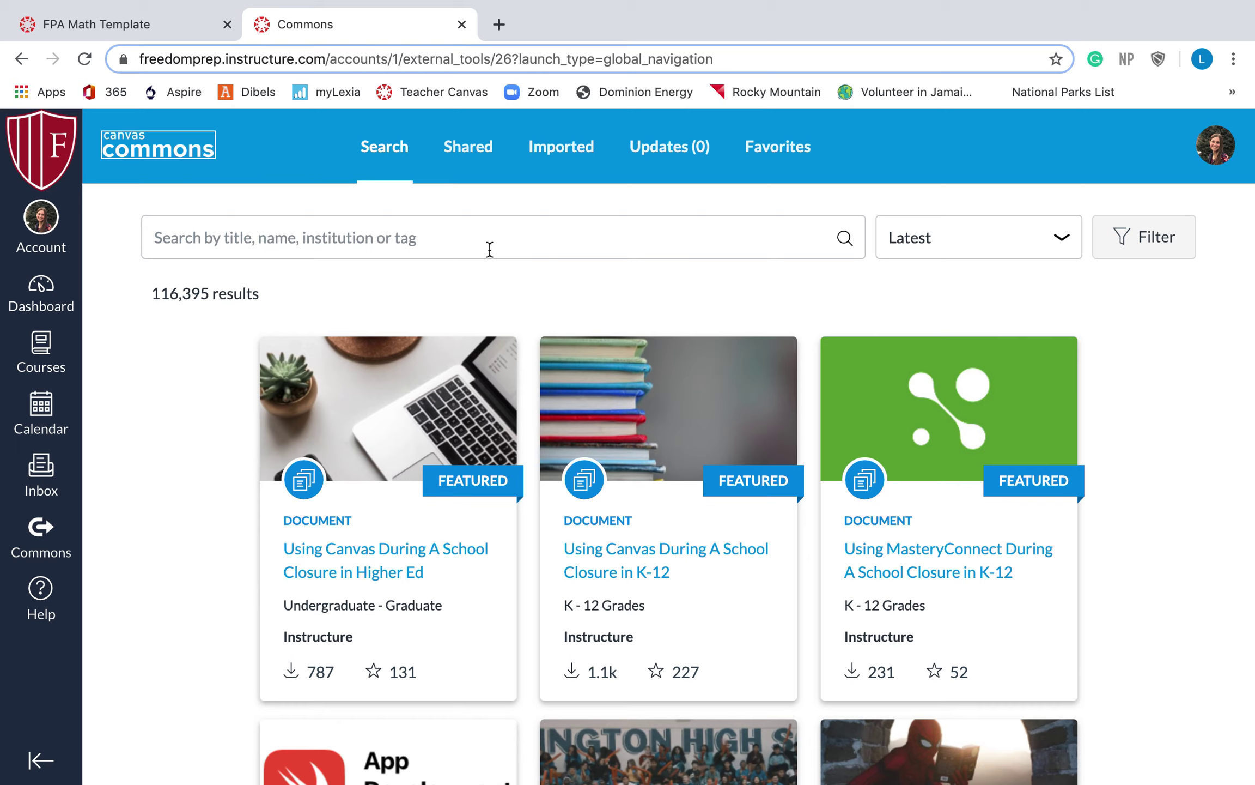
{"action": "left_click", "coordinate": [490, 249]}
Search Commons for 'math', browse the 10,432 results, then clear the search
{"action": "type", "text": "math"}
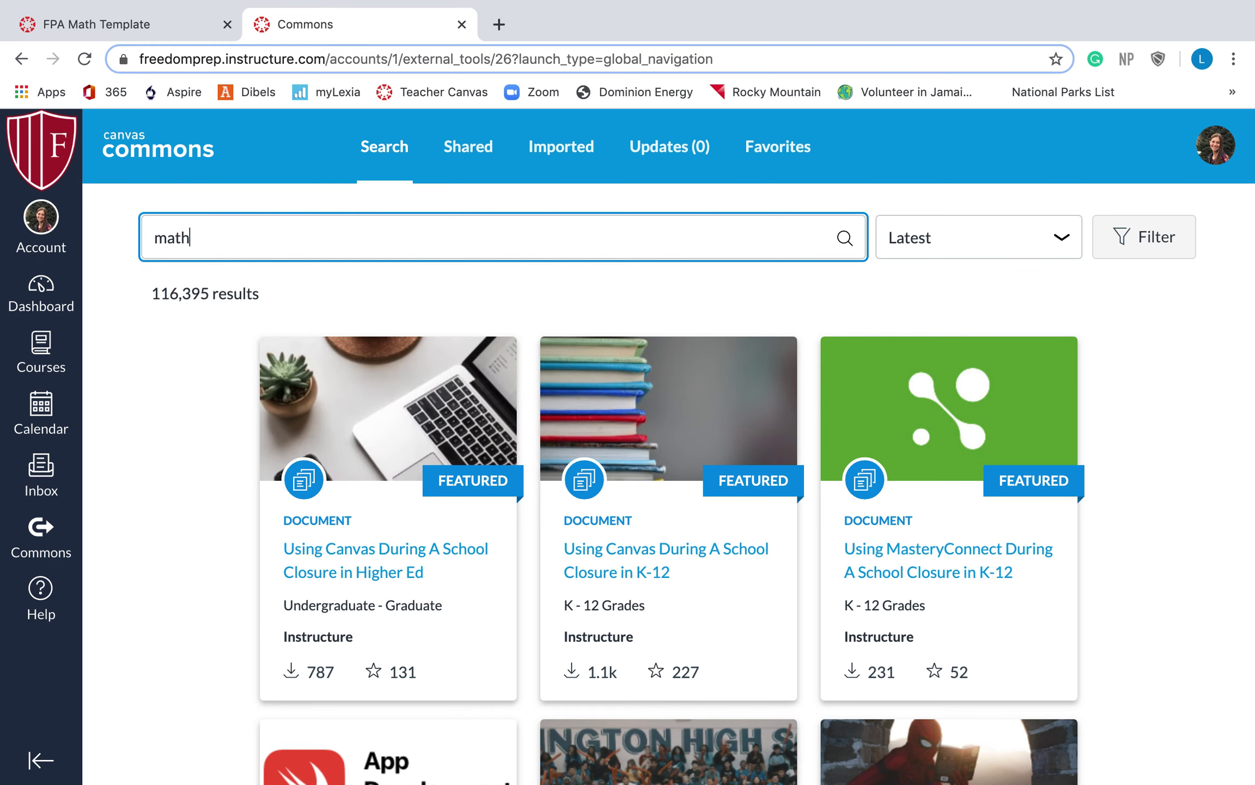
{"action": "key", "text": "Return"}
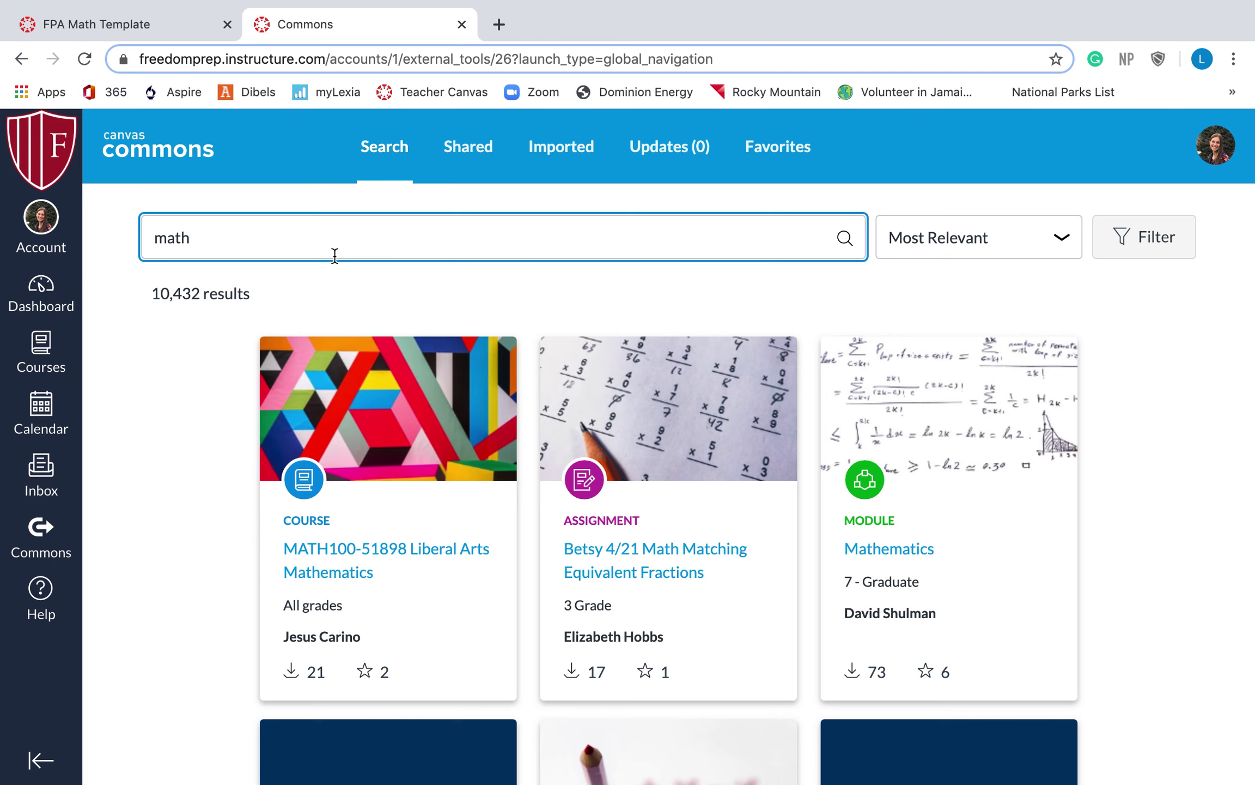
{"action": "scroll", "coordinate": [547, 485], "scroll_direction": "down", "scroll_amount": 1}
{"action": "scroll", "coordinate": [547, 485], "scroll_direction": "down", "scroll_amount": 20}
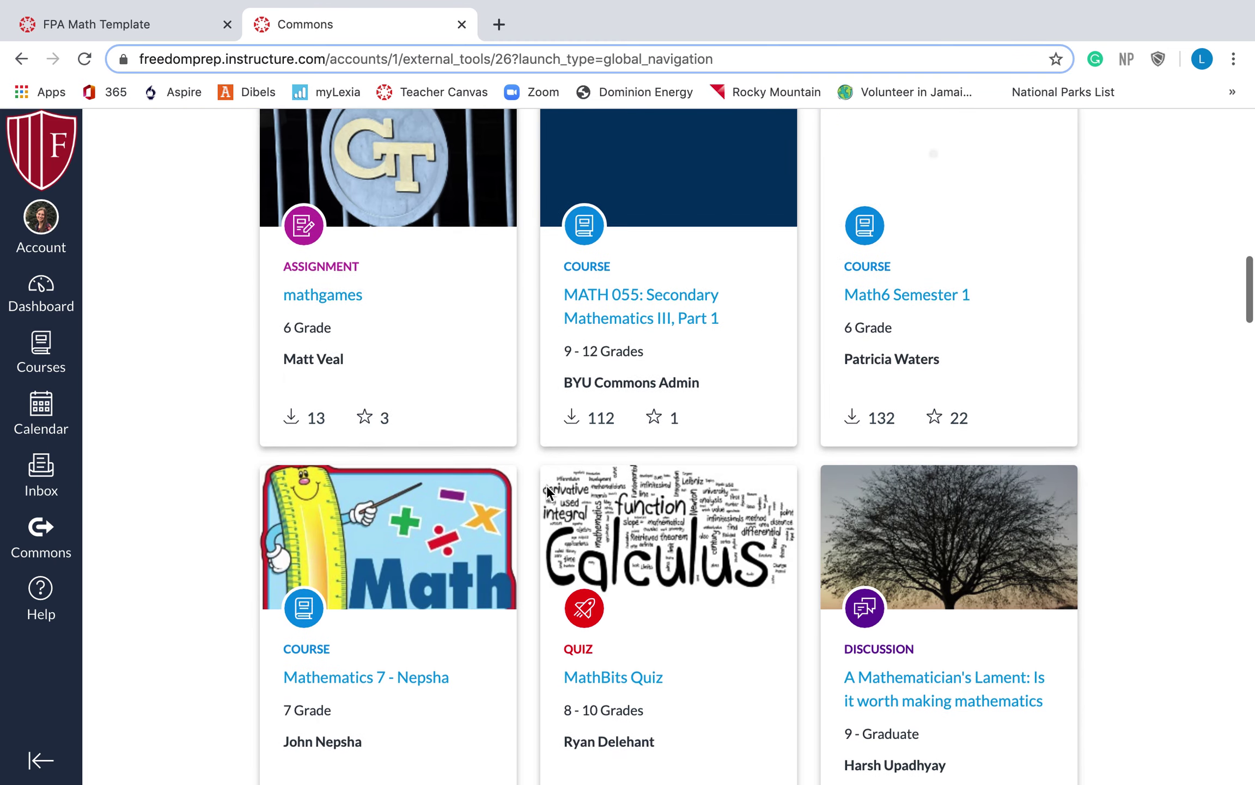
{"action": "scroll", "coordinate": [547, 484], "scroll_direction": "up", "scroll_amount": 20}
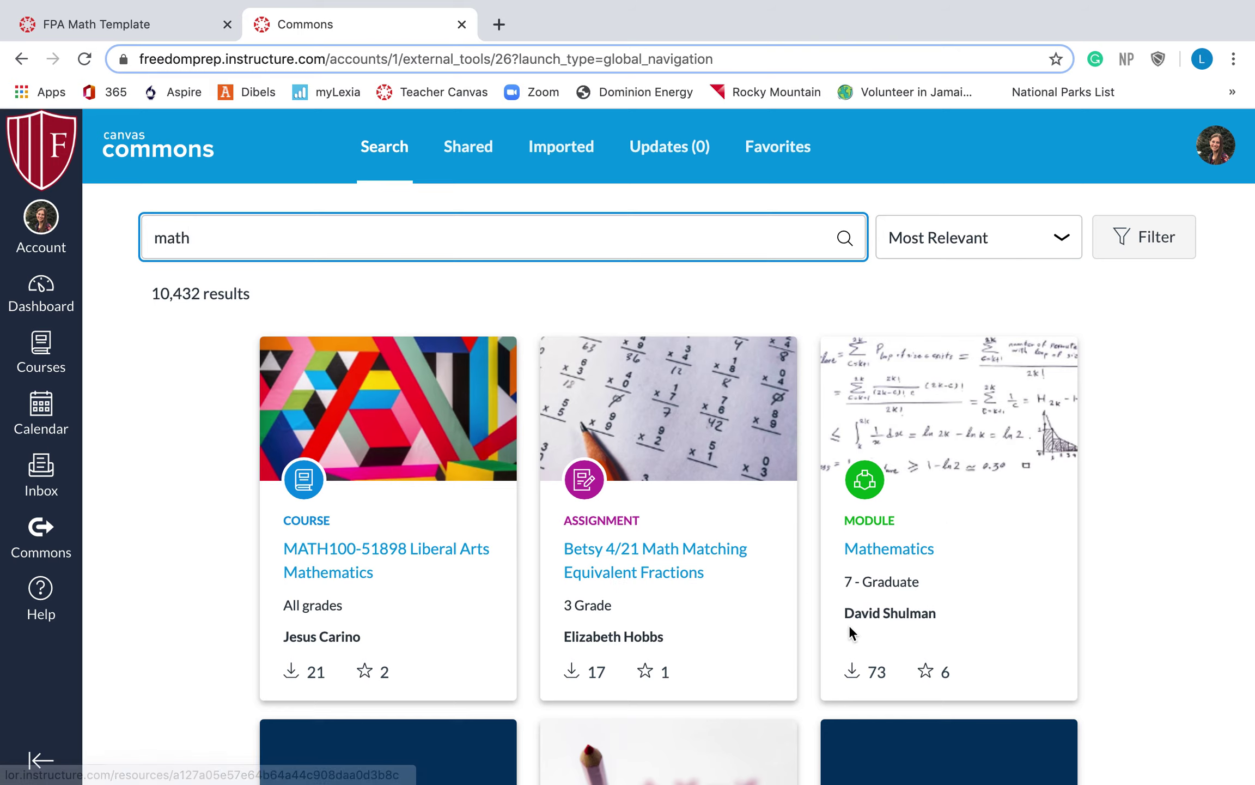
{"action": "scroll", "coordinate": [850, 632], "scroll_direction": "down", "scroll_amount": 6}
{"action": "scroll", "coordinate": [606, 574], "scroll_direction": "down", "scroll_amount": 6}
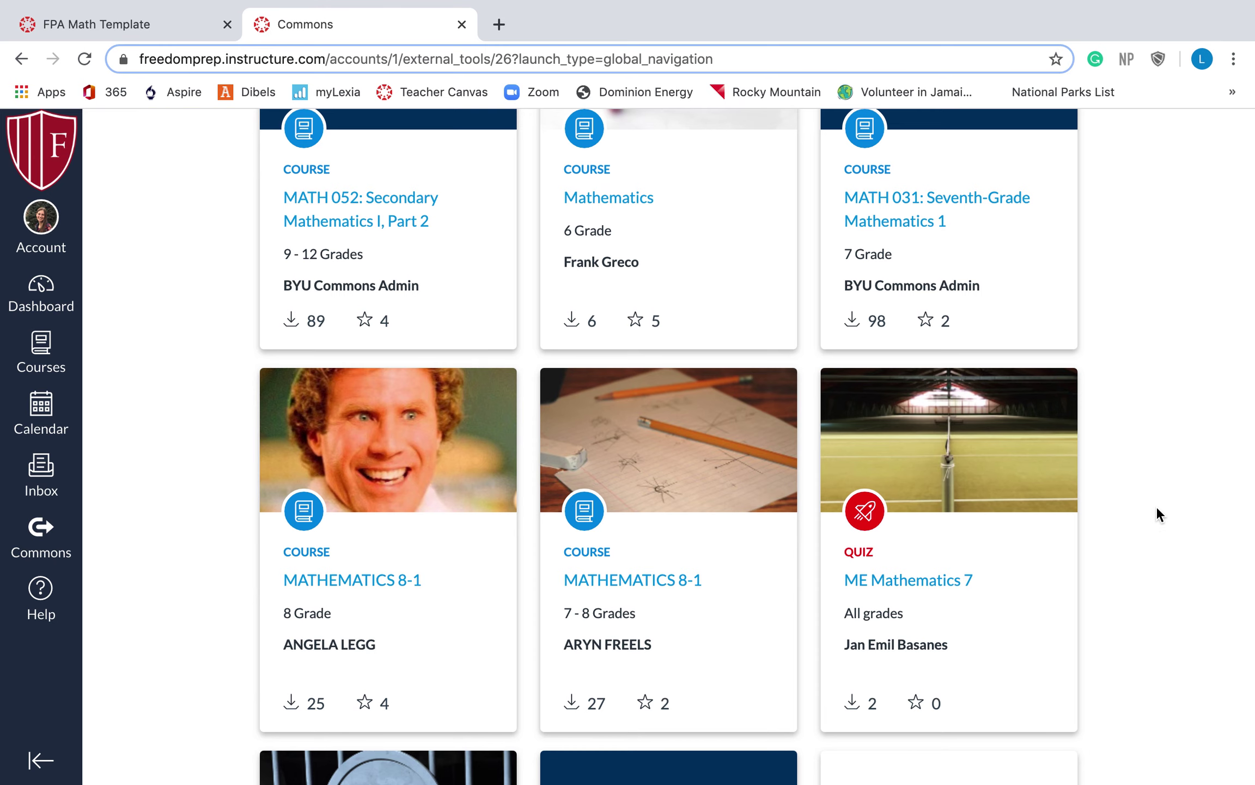
{"action": "scroll", "coordinate": [1156, 506], "scroll_direction": "up", "scroll_amount": 10}
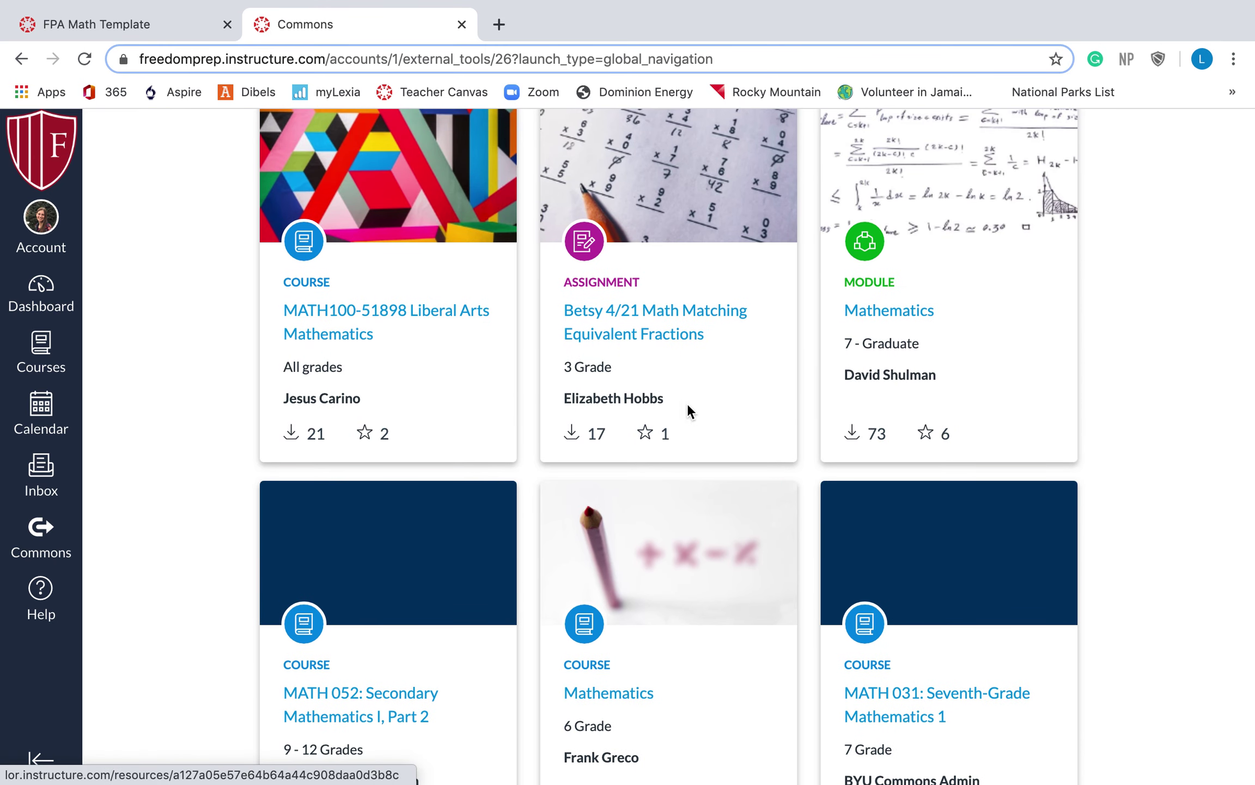
{"action": "scroll", "coordinate": [900, 291], "scroll_direction": "up", "scroll_amount": 5}
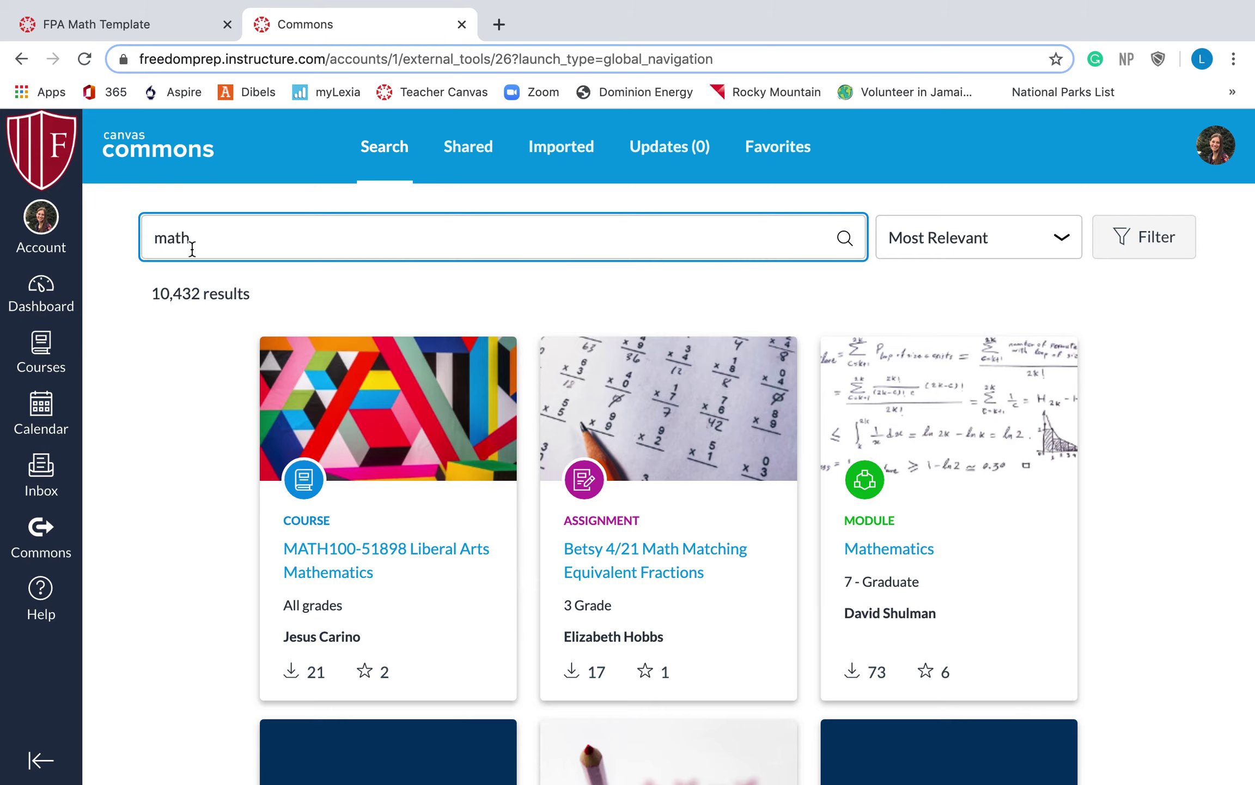
{"action": "key", "text": "BackSpace"}
{"action": "key", "text": "BackSpace"}
{"action": "key", "text": "BackSpace"}
{"action": "key", "text": "BackSpace"}
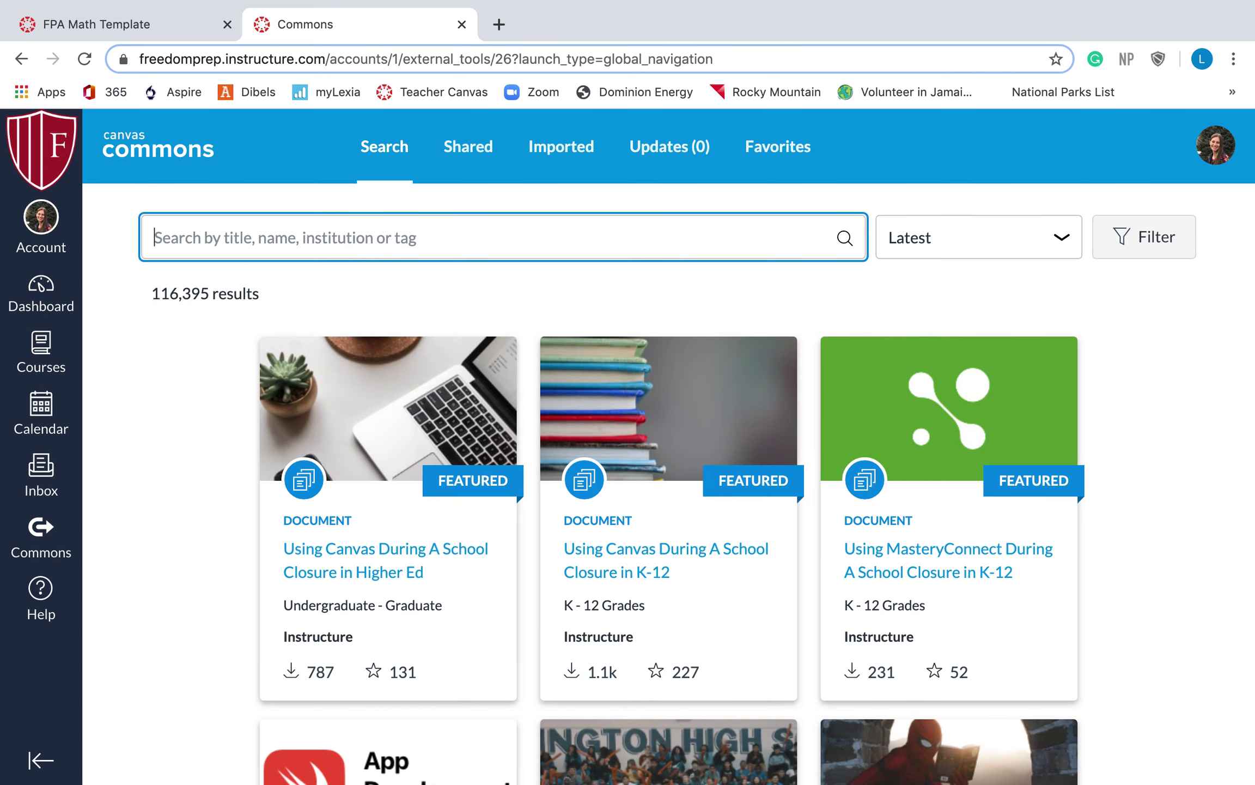
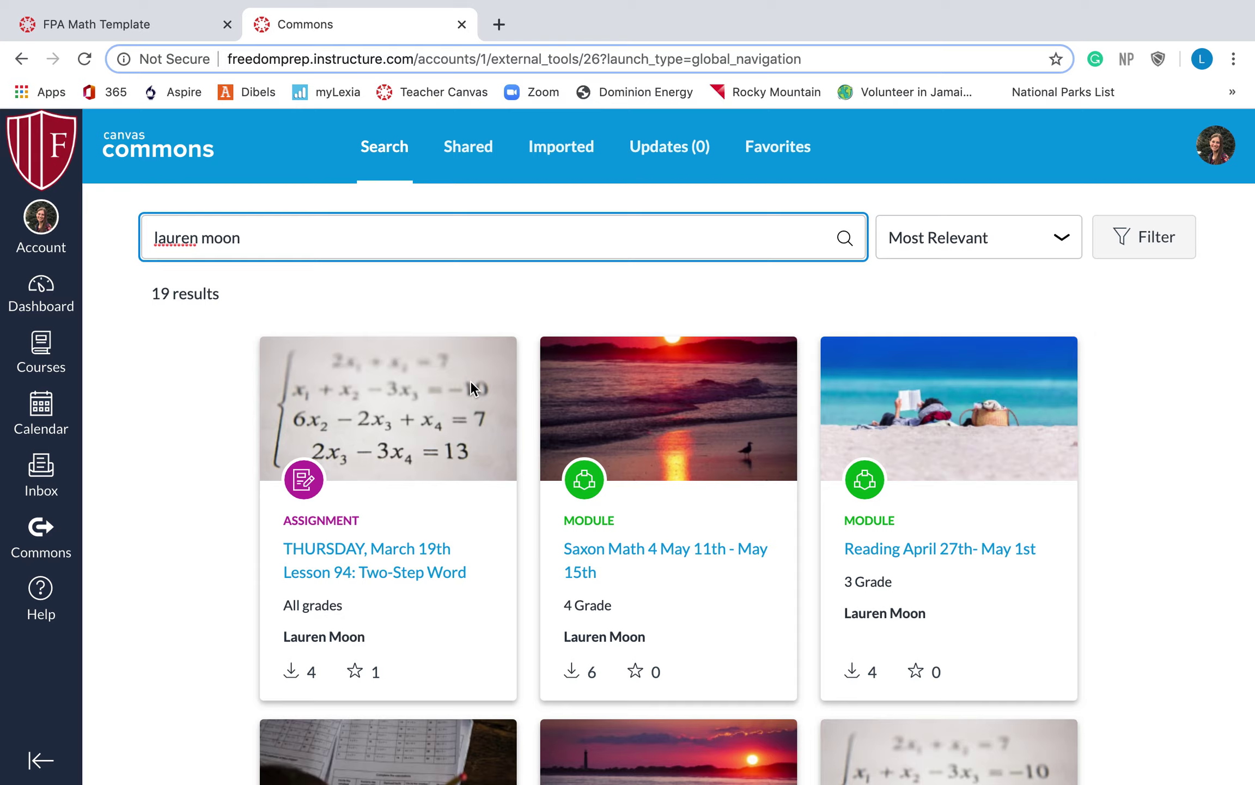
Search Commons for the teacher's name and scroll through her 19 shared resources
{"action": "scroll", "coordinate": [470, 380], "scroll_direction": "down", "scroll_amount": 20}
{"action": "scroll", "coordinate": [470, 380], "scroll_direction": "down", "scroll_amount": 15}
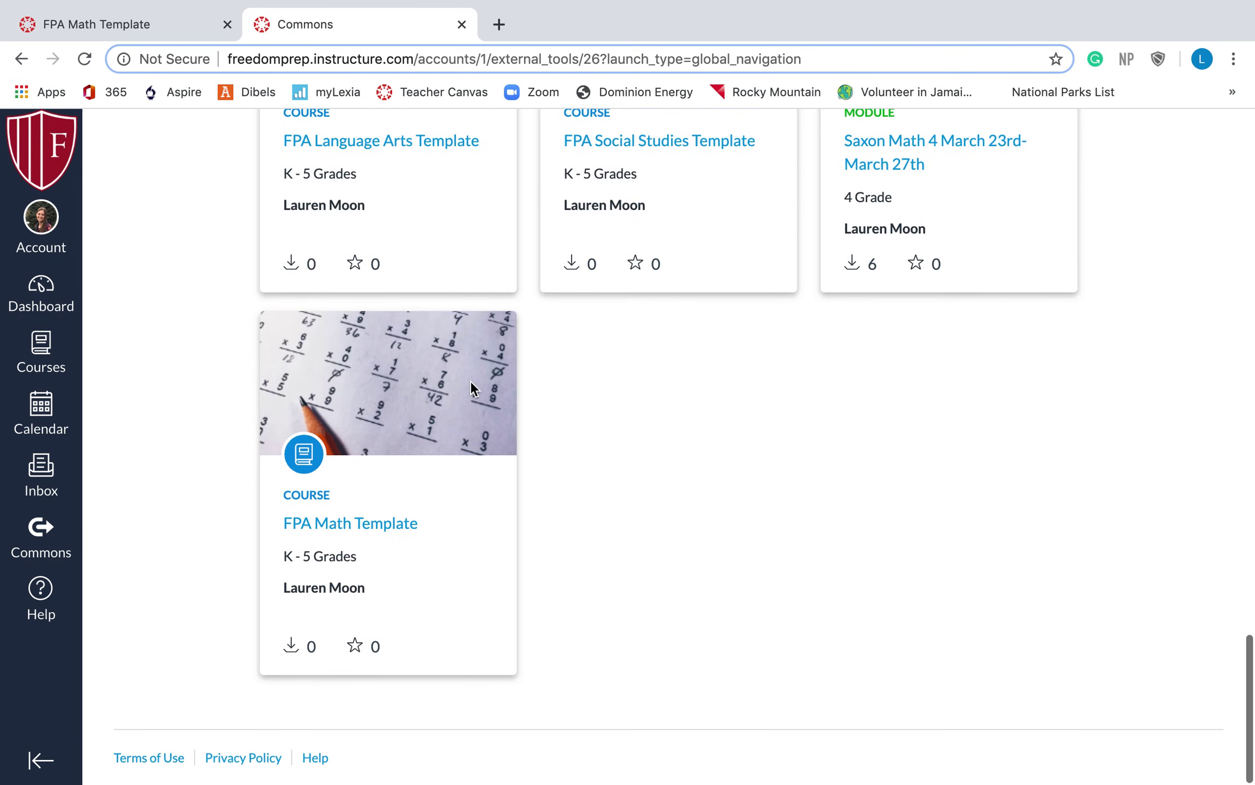
{"action": "scroll", "coordinate": [470, 380], "scroll_direction": "up", "scroll_amount": 20}
{"action": "scroll", "coordinate": [469, 381], "scroll_direction": "up", "scroll_amount": 10}
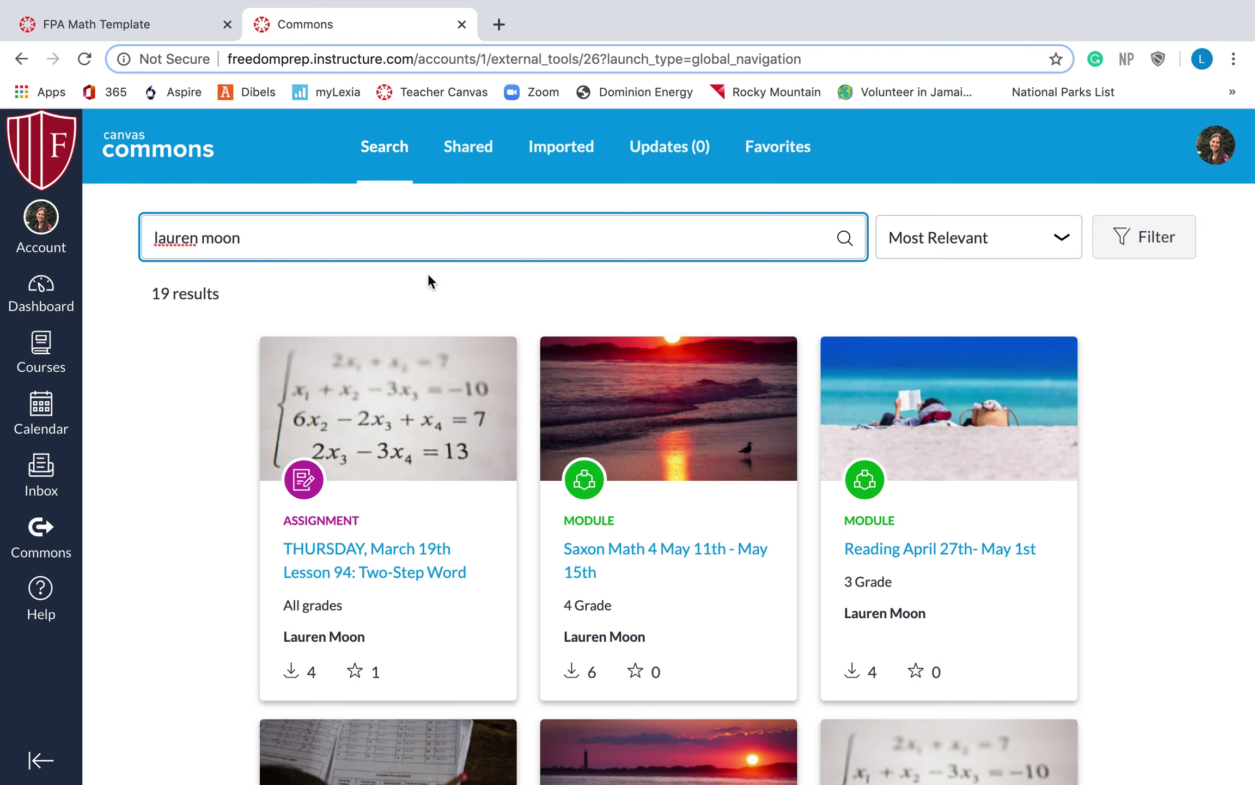
{"action": "scroll", "coordinate": [427, 273], "scroll_direction": "down", "scroll_amount": 10}
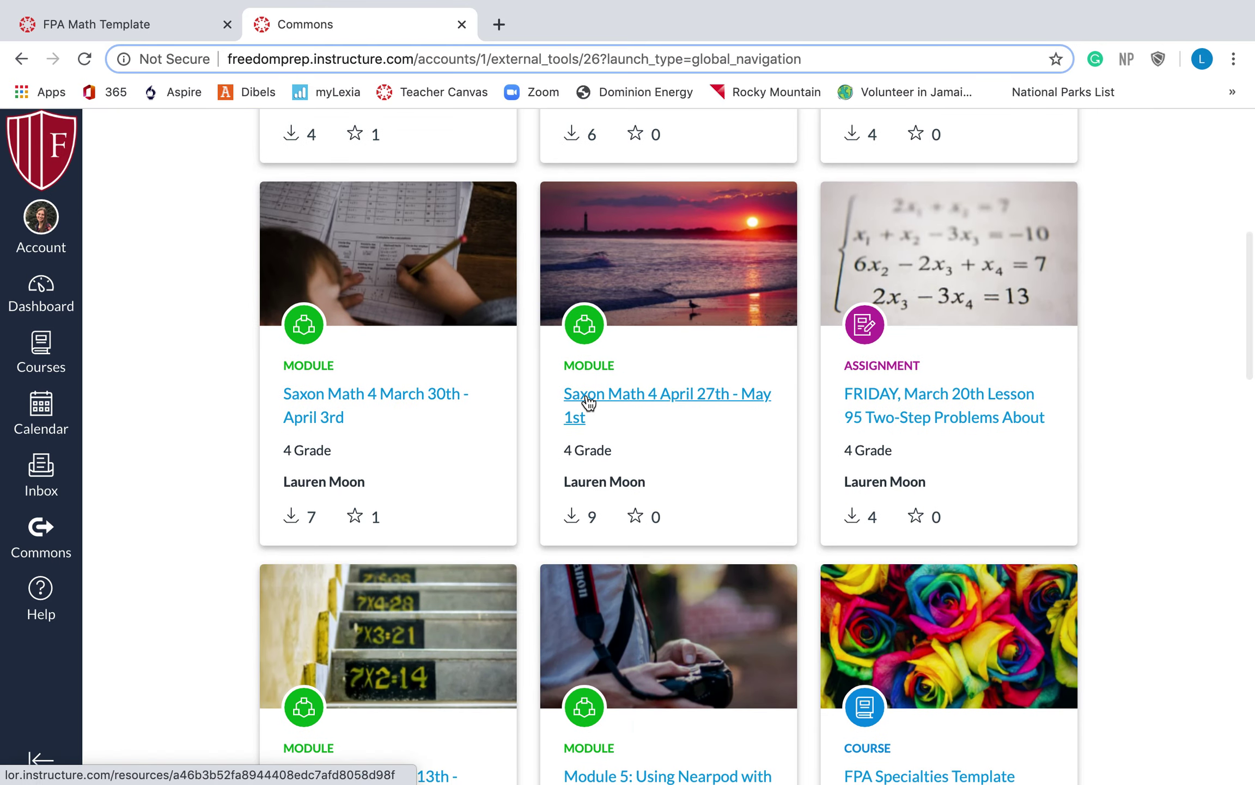
{"action": "scroll", "coordinate": [582, 398], "scroll_direction": "down", "scroll_amount": 5}
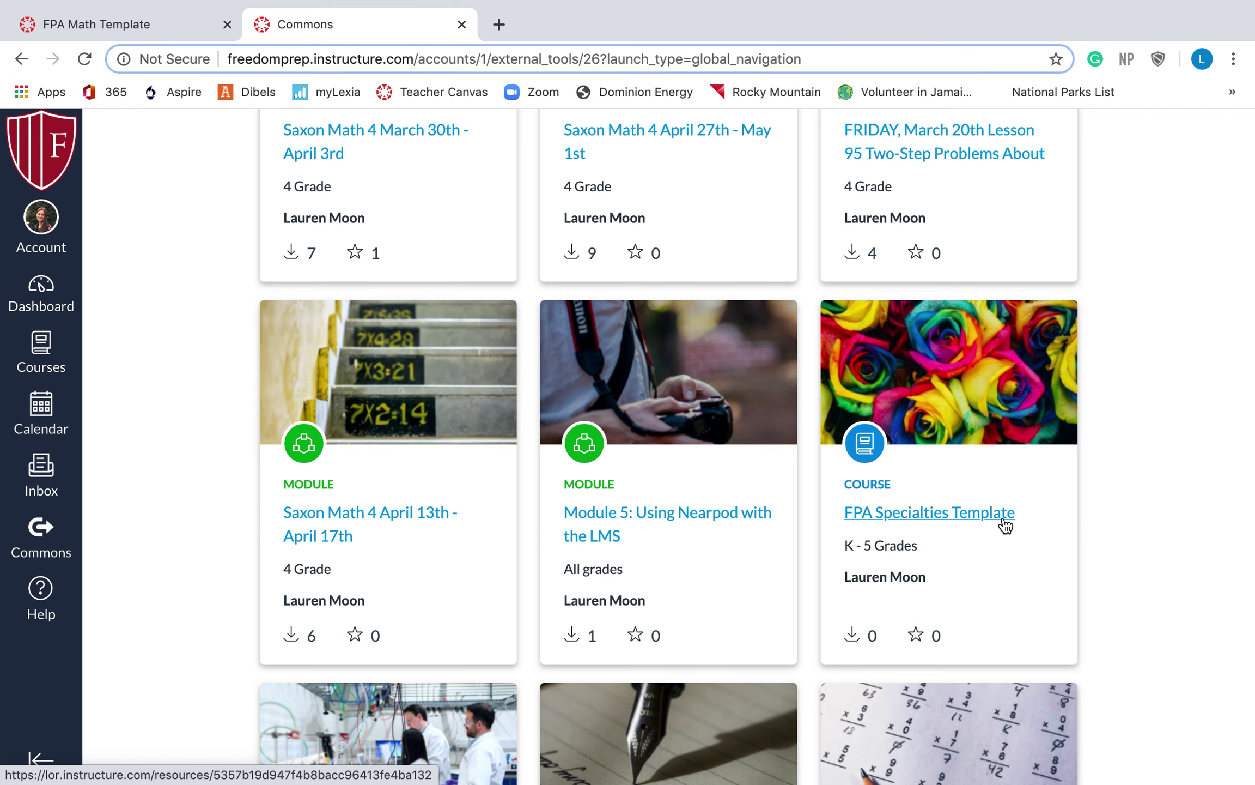
{"action": "scroll", "coordinate": [1005, 524], "scroll_direction": "down", "scroll_amount": 10}
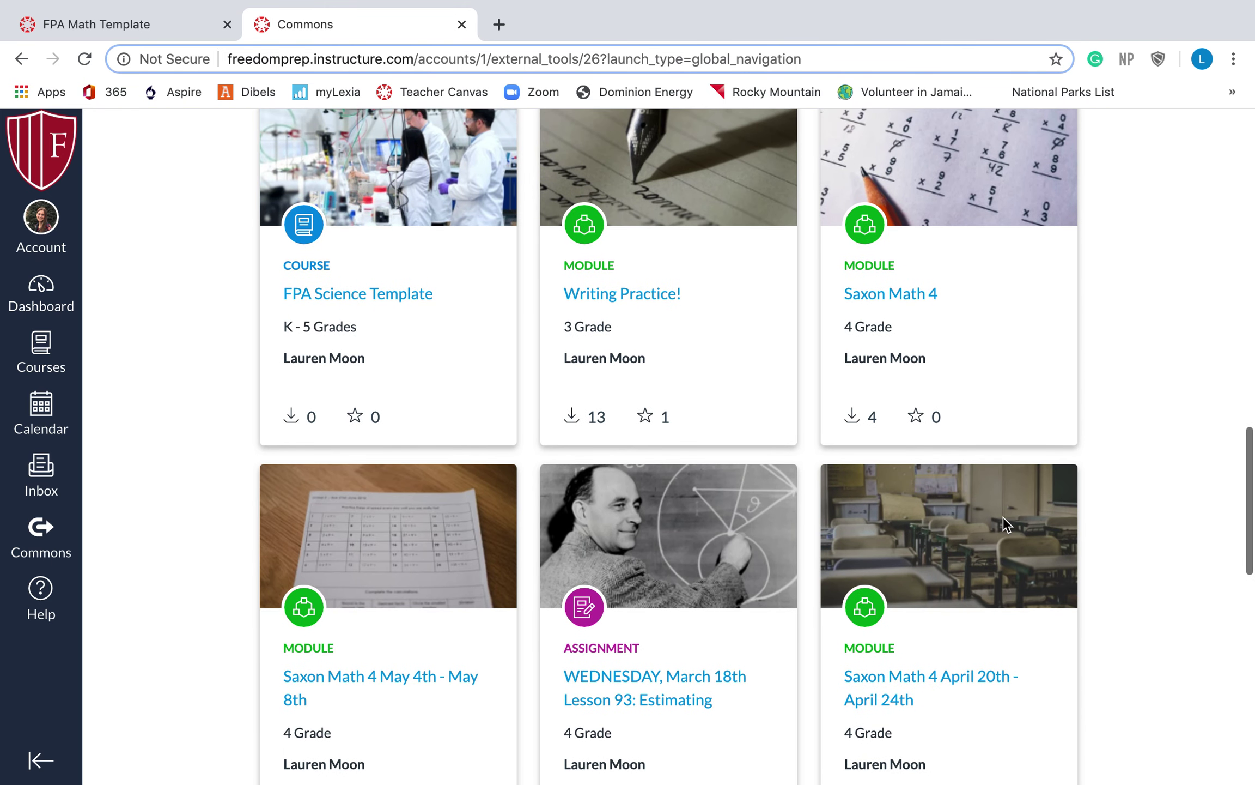
{"action": "scroll", "coordinate": [627, 414], "scroll_direction": "up", "scroll_amount": 1}
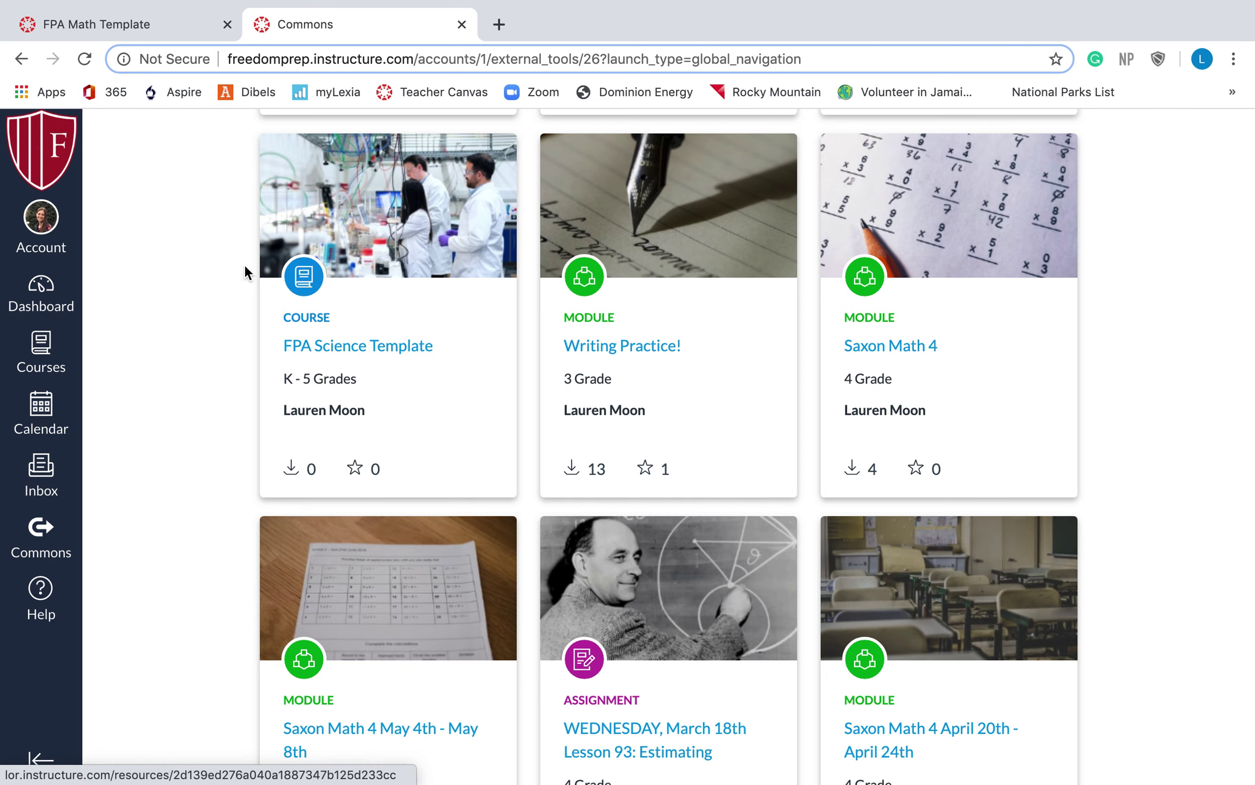
{"action": "scroll", "coordinate": [344, 409], "scroll_direction": "down", "scroll_amount": 4}
{"action": "scroll", "coordinate": [340, 407], "scroll_direction": "down", "scroll_amount": 5}
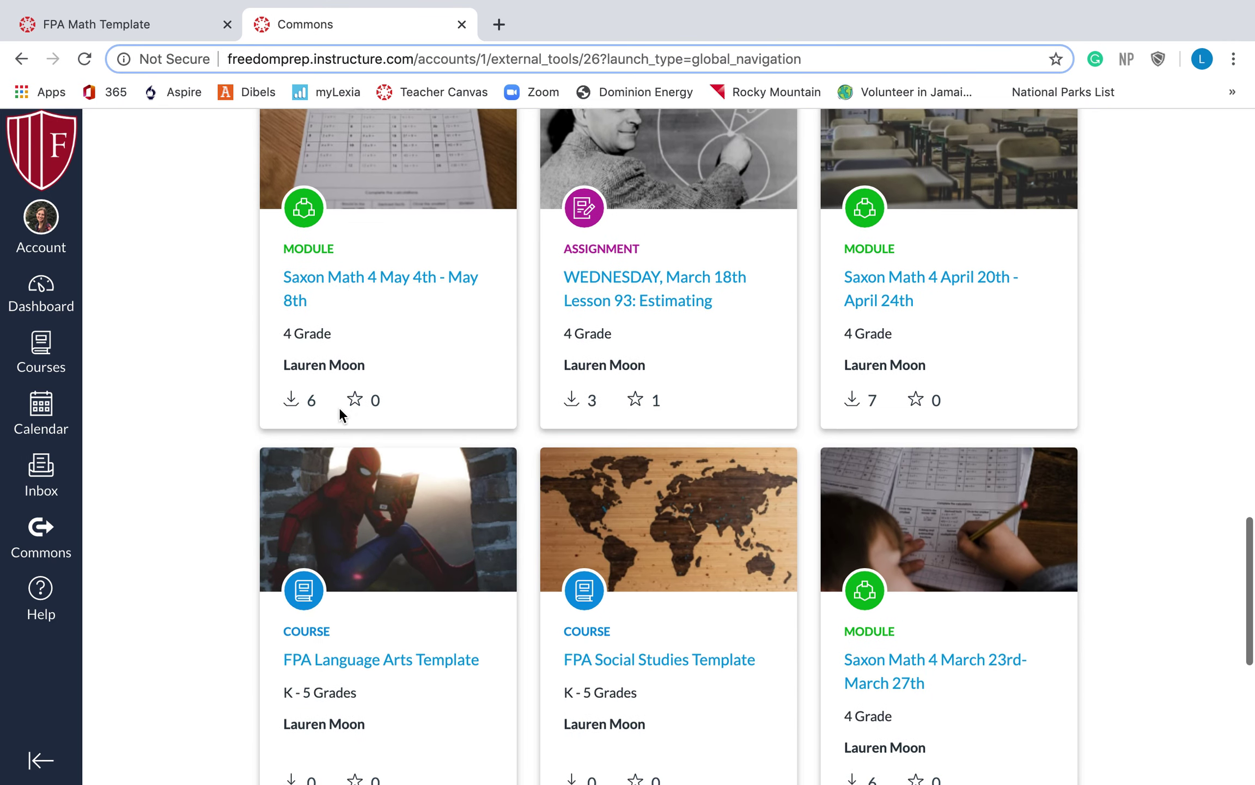
{"action": "scroll", "coordinate": [343, 517], "scroll_direction": "down", "scroll_amount": 5}
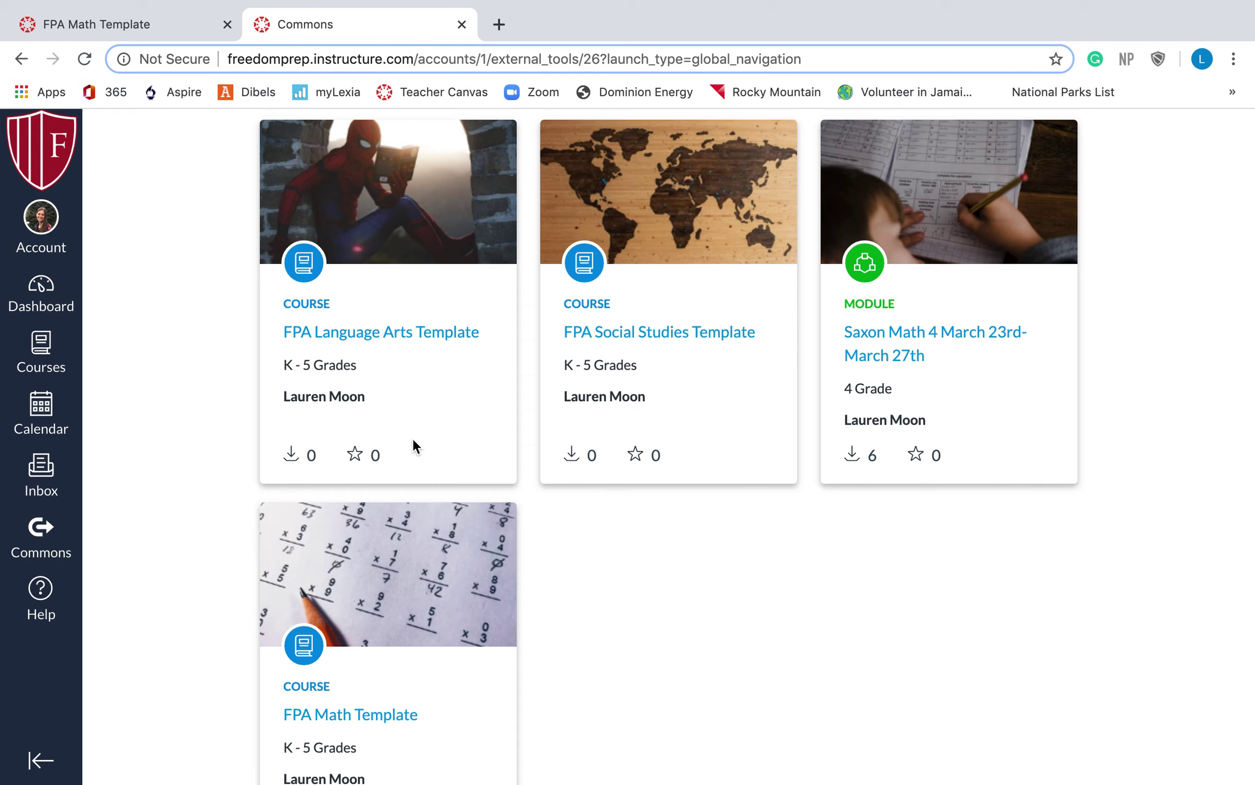
{"action": "scroll", "coordinate": [622, 444], "scroll_direction": "up", "scroll_amount": 2}
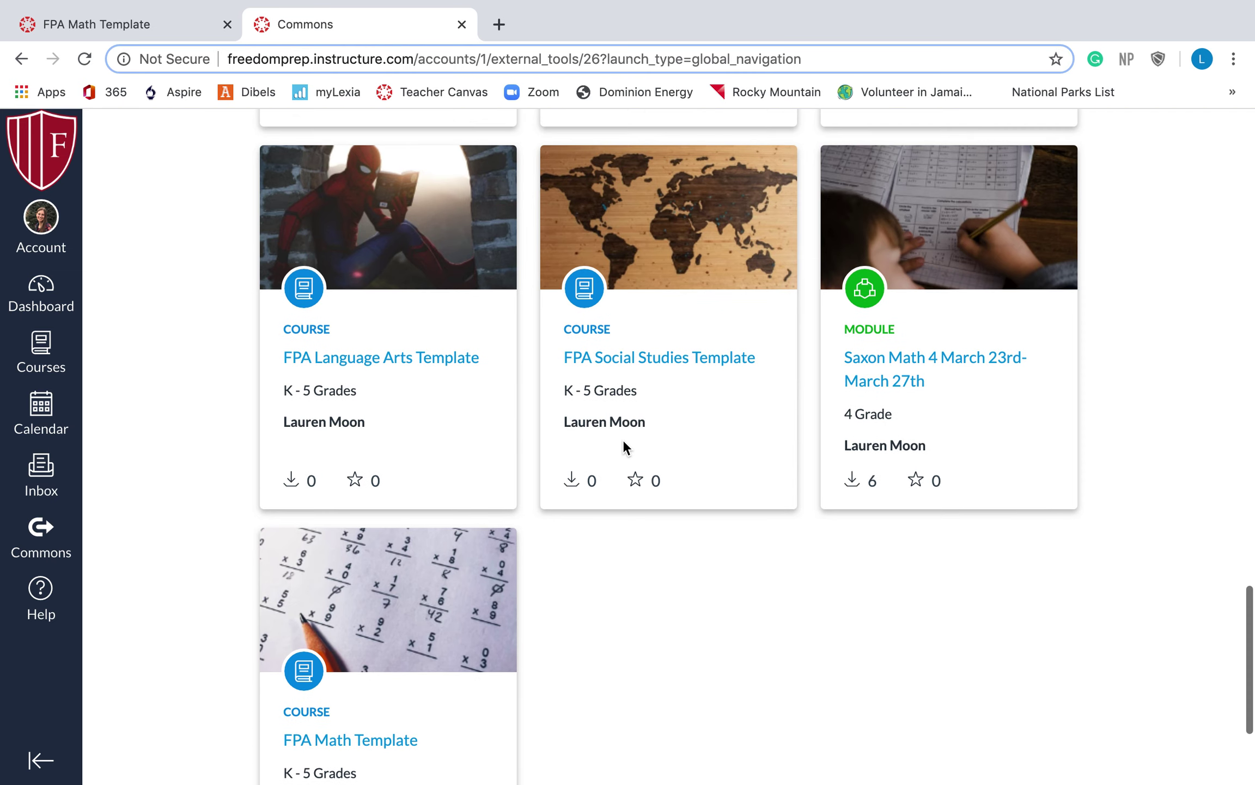
{"action": "scroll", "coordinate": [622, 439], "scroll_direction": "up", "scroll_amount": 10}
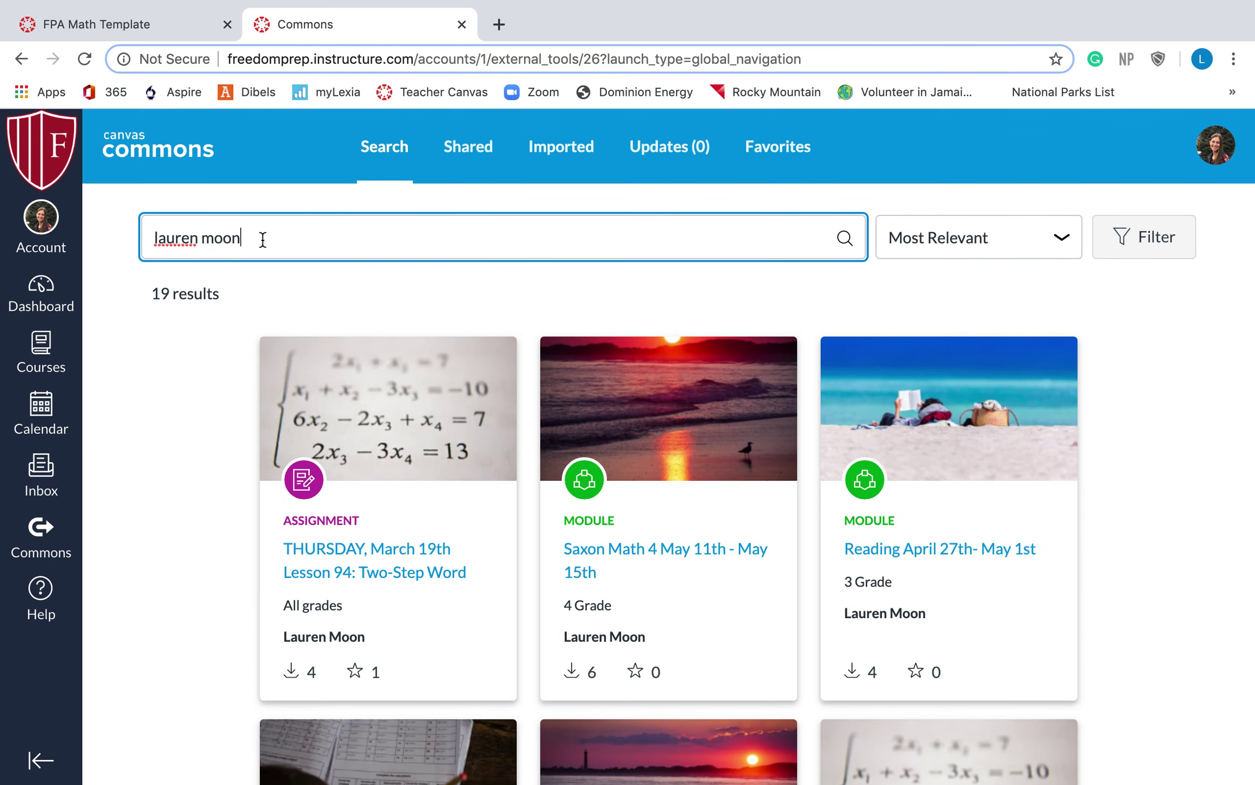
{"action": "scroll", "coordinate": [747, 450], "scroll_direction": "down", "scroll_amount": 10}
{"action": "scroll", "coordinate": [747, 445], "scroll_direction": "down", "scroll_amount": 10}
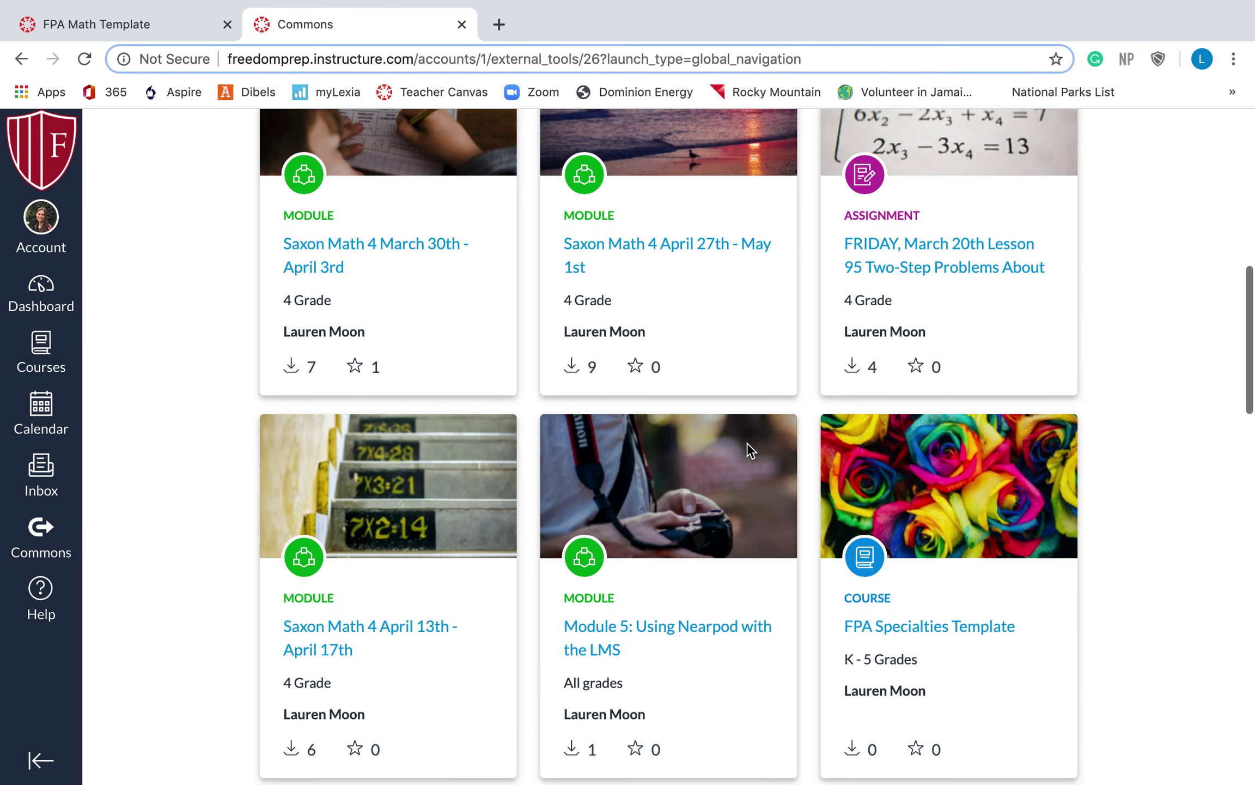
{"action": "scroll", "coordinate": [748, 450], "scroll_direction": "down", "scroll_amount": 10}
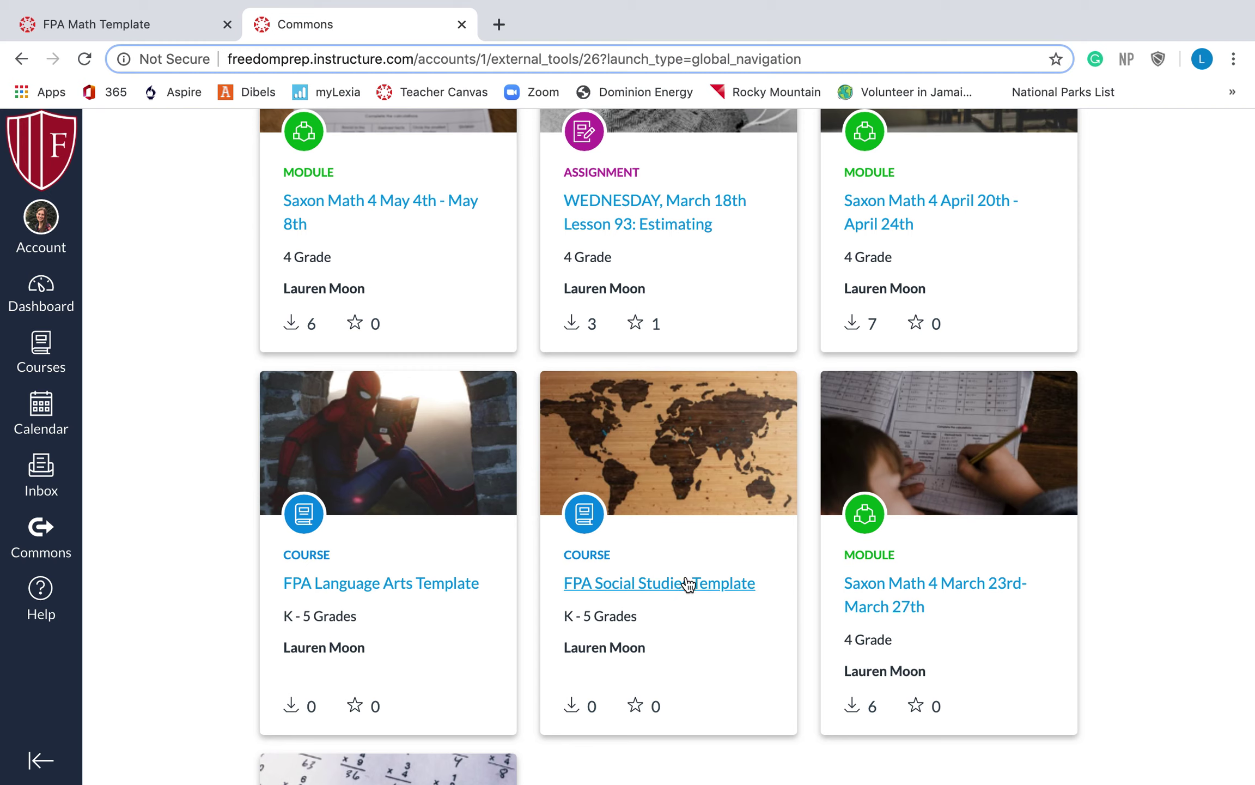
Open the FPA Social Studies Template resource and review its 2 modules, 24 pages and 56 files
{"action": "left_click", "coordinate": [685, 581]}
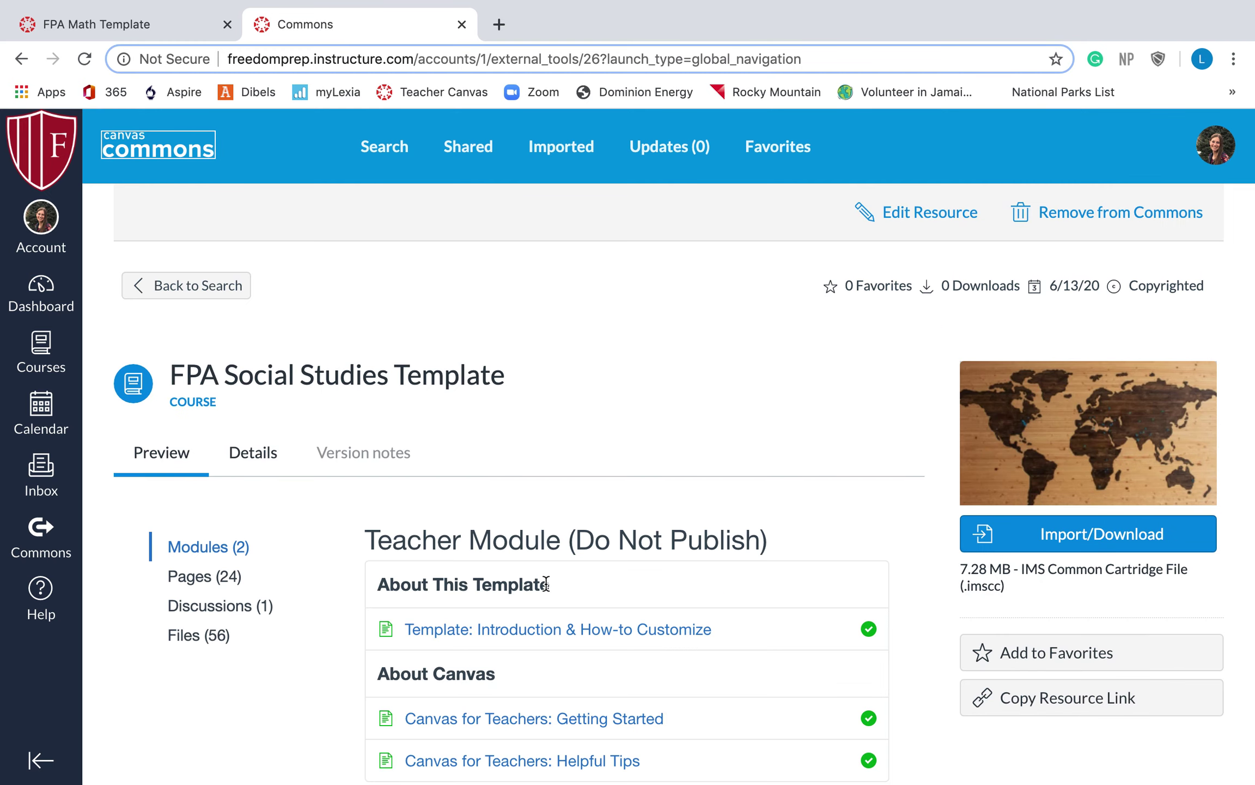
{"action": "scroll", "coordinate": [546, 583], "scroll_direction": "down", "scroll_amount": 3}
{"action": "scroll", "coordinate": [509, 618], "scroll_direction": "down", "scroll_amount": 5}
{"action": "scroll", "coordinate": [468, 610], "scroll_direction": "up", "scroll_amount": 3}
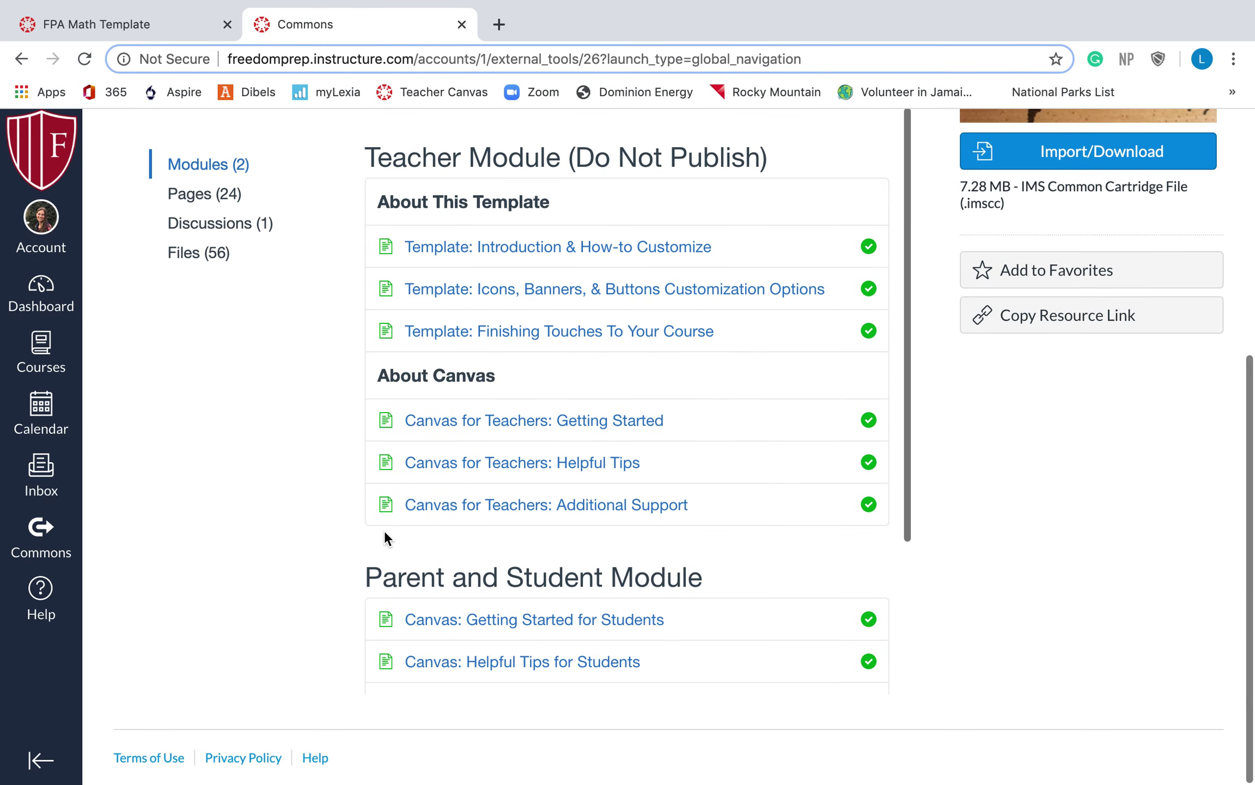
{"action": "scroll", "coordinate": [310, 434], "scroll_direction": "up", "scroll_amount": 5}
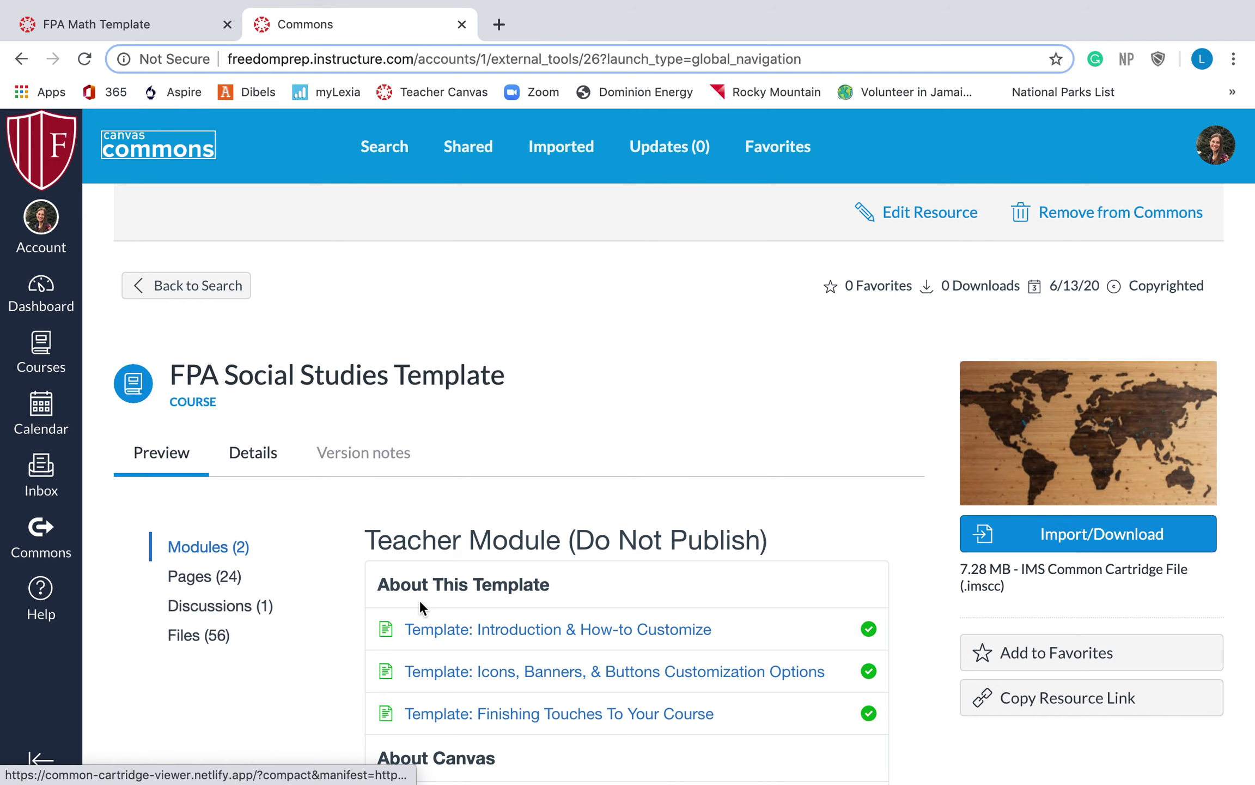
In Import/Download, choose FPA Social Studies Template as the course to import into
{"action": "left_click", "coordinate": [1096, 536]}
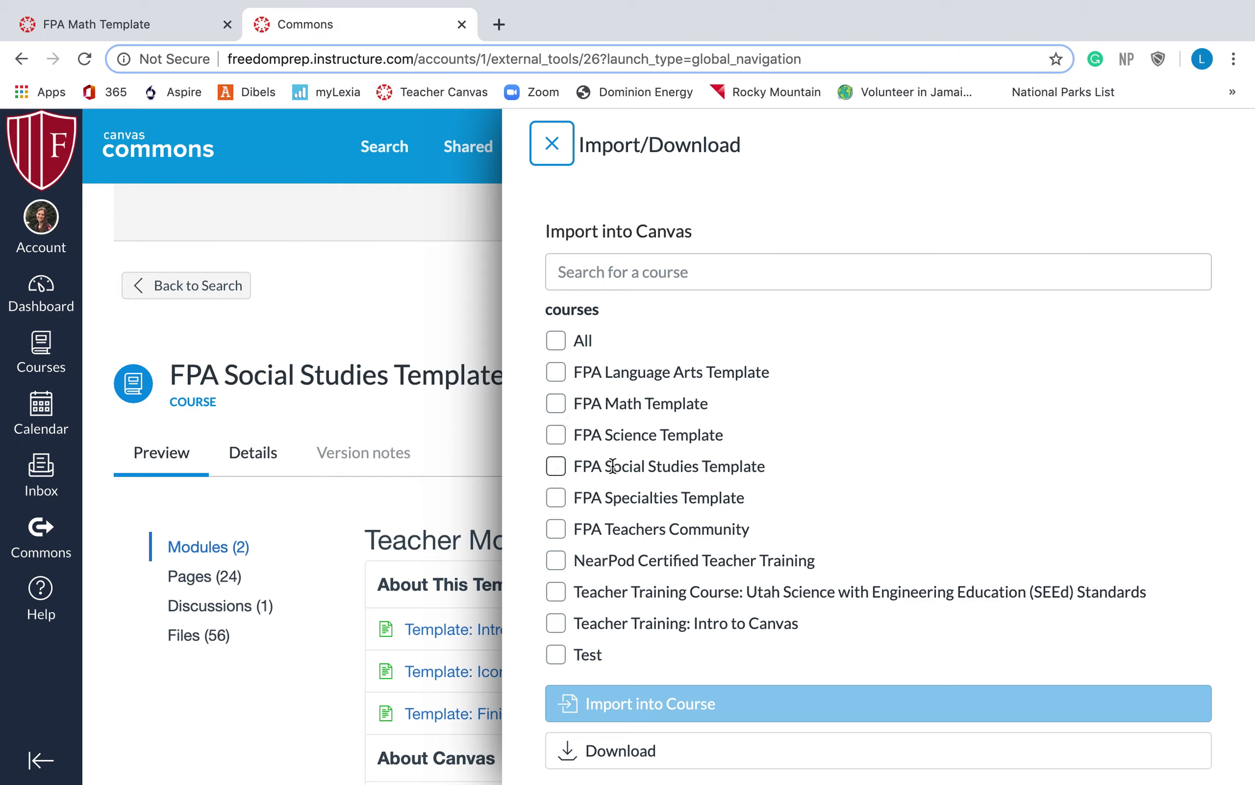
{"action": "left_click", "coordinate": [556, 466]}
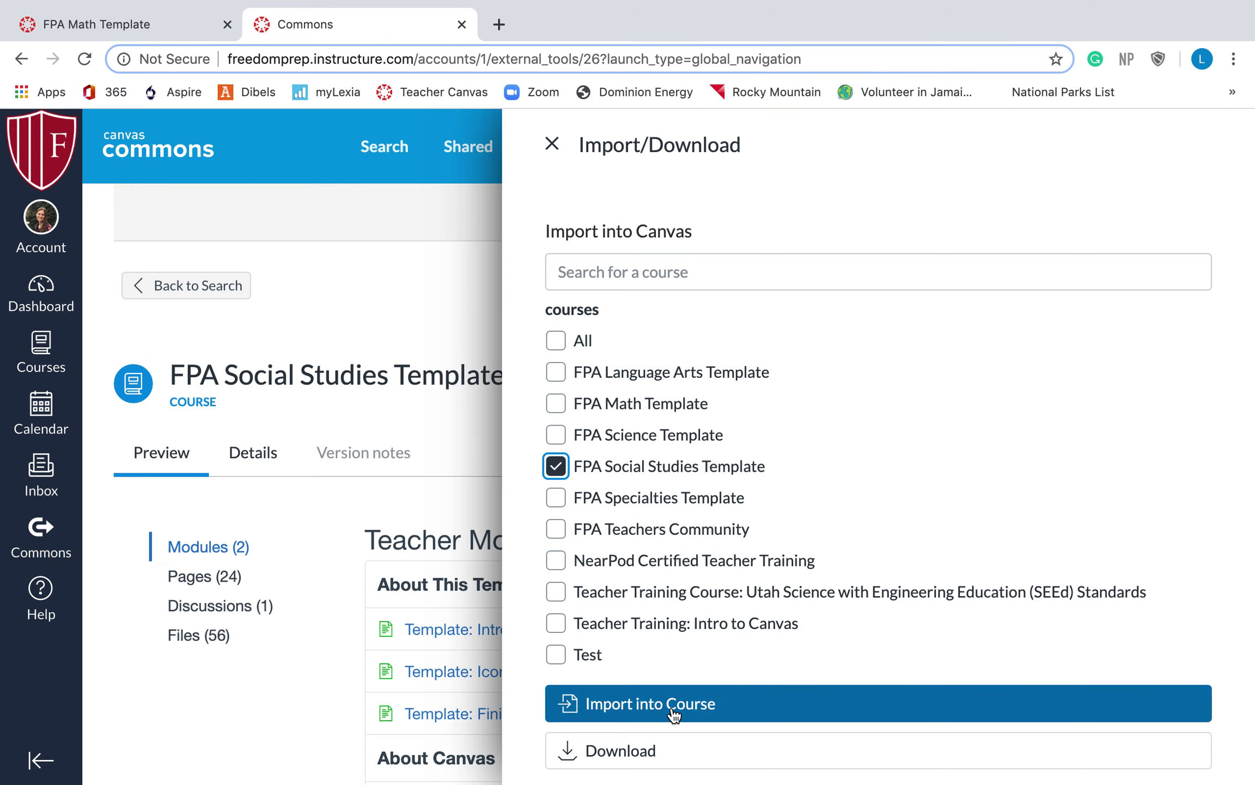
{"action": "left_click", "coordinate": [674, 706]}
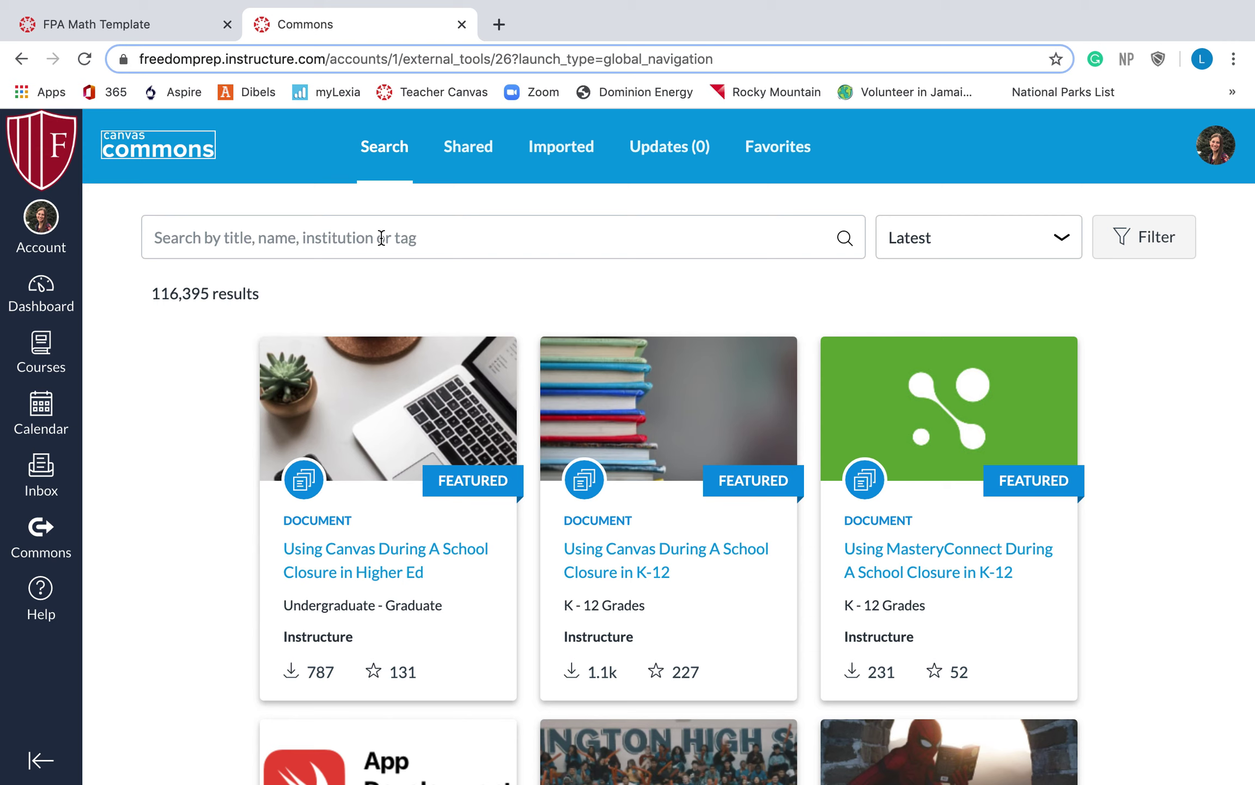
Go to the FPA Language Arts Template course's Modules page and open the Teacher Module's actions menu
{"action": "left_click", "coordinate": [38, 357]}
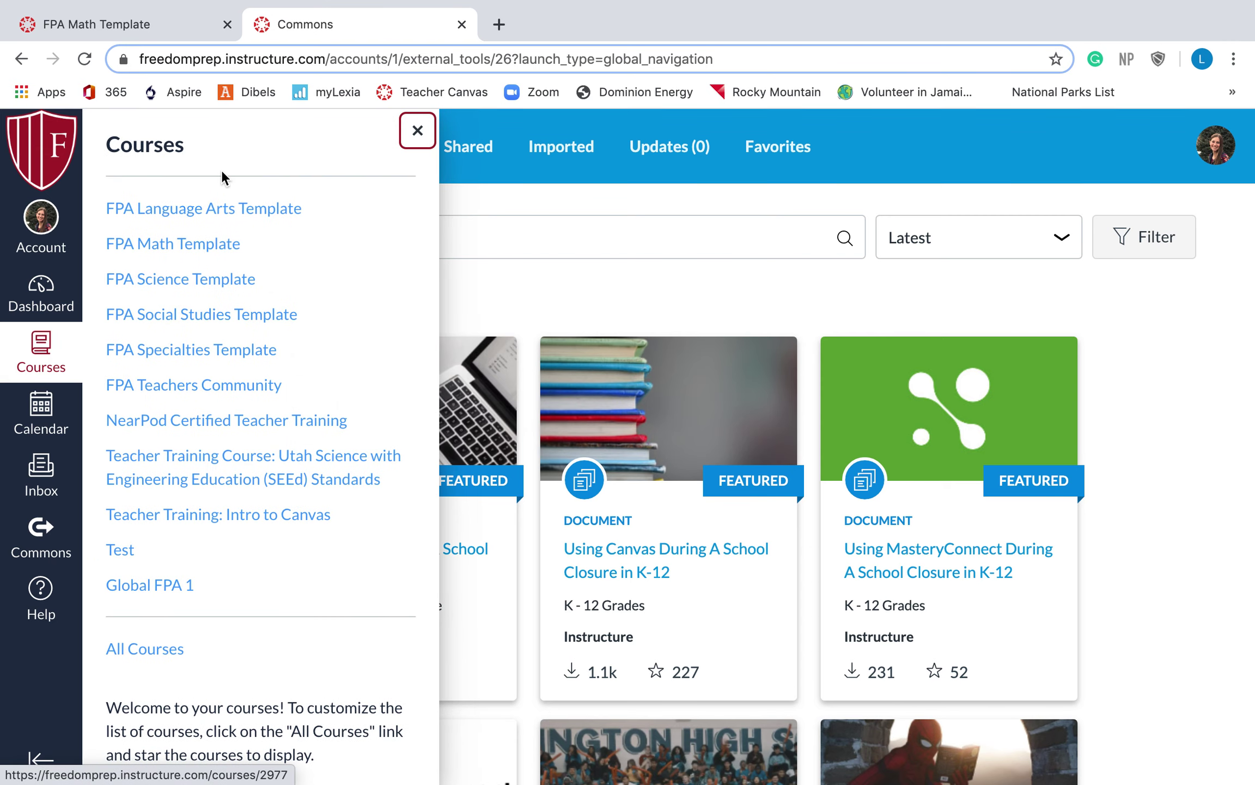
{"action": "left_click", "coordinate": [229, 212]}
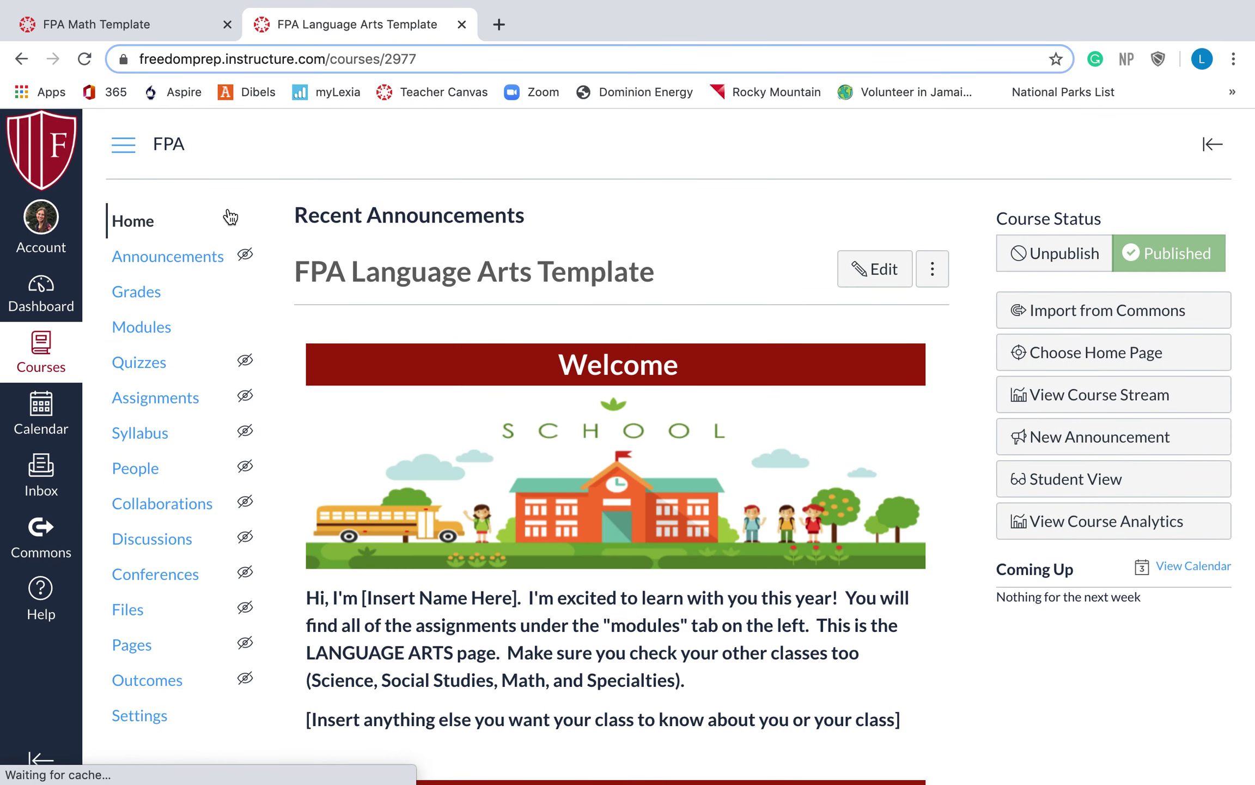
{"action": "left_click", "coordinate": [139, 359]}
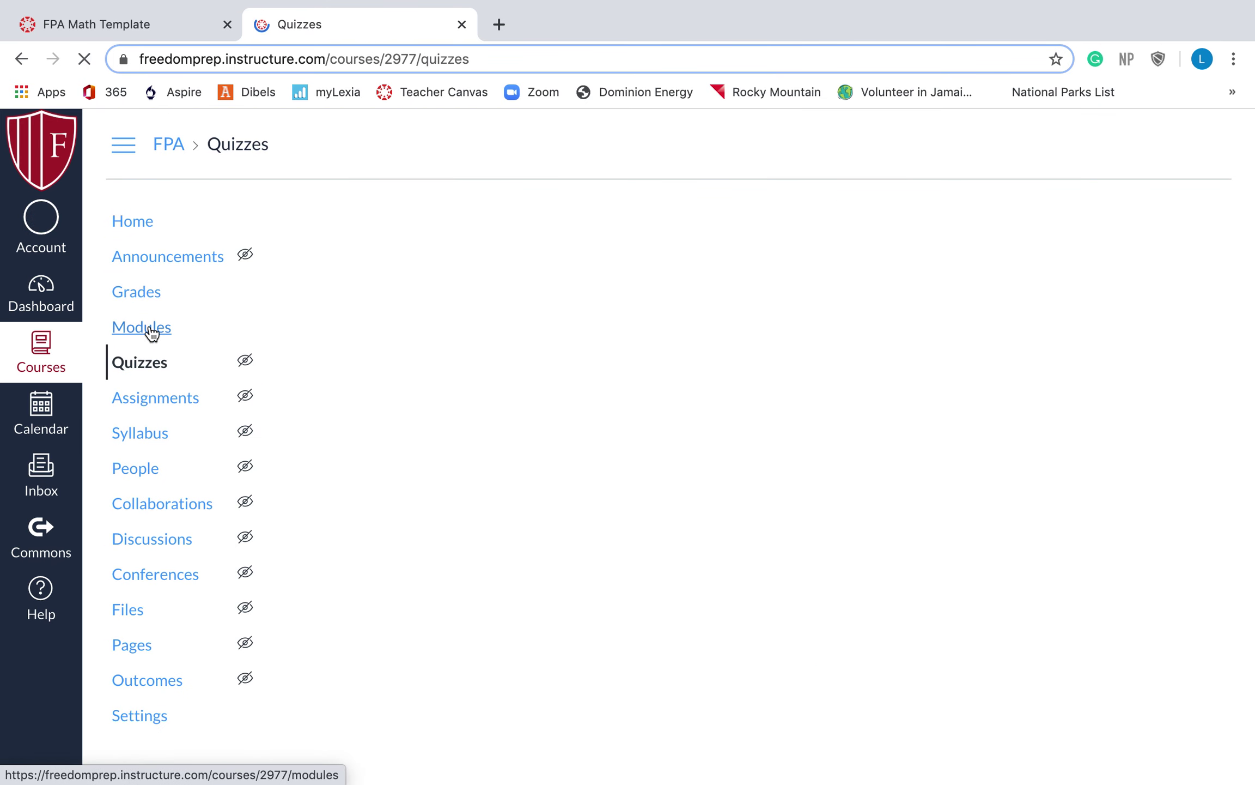
{"action": "left_click", "coordinate": [151, 331]}
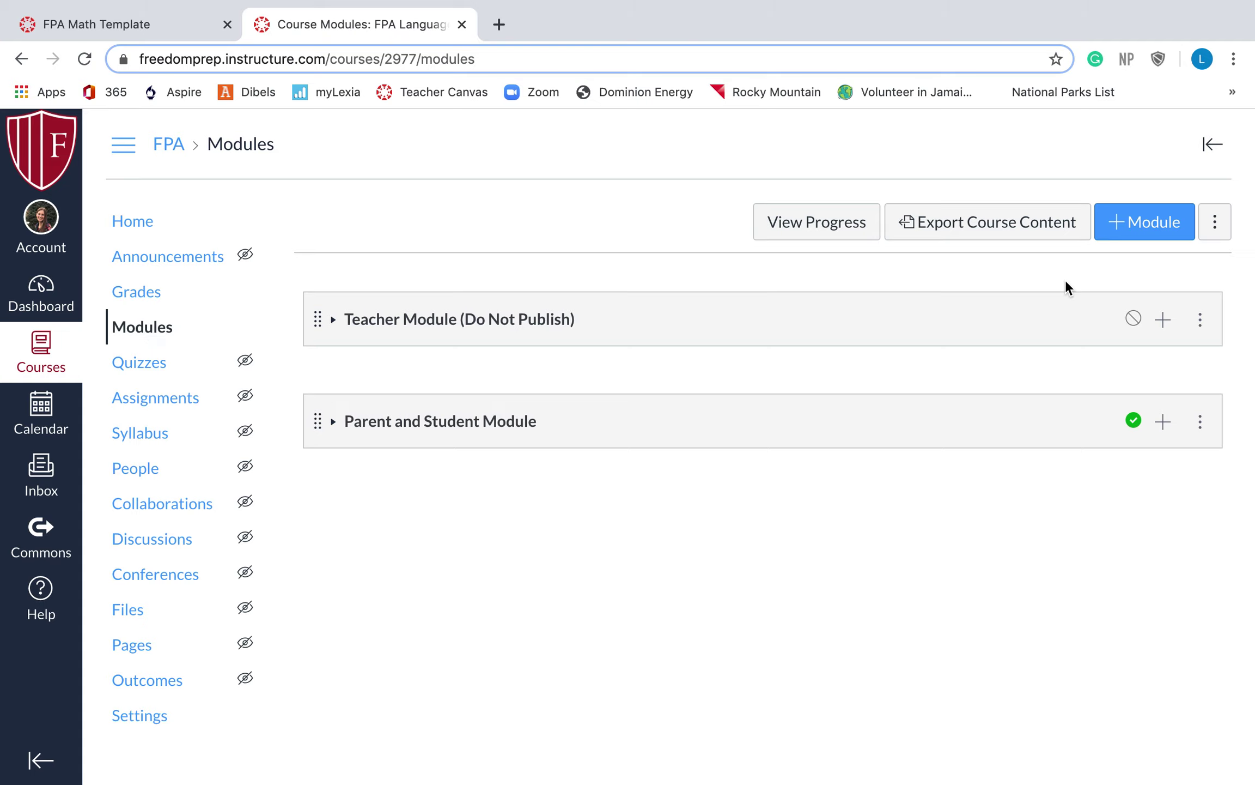
{"action": "left_click", "coordinate": [1201, 321]}
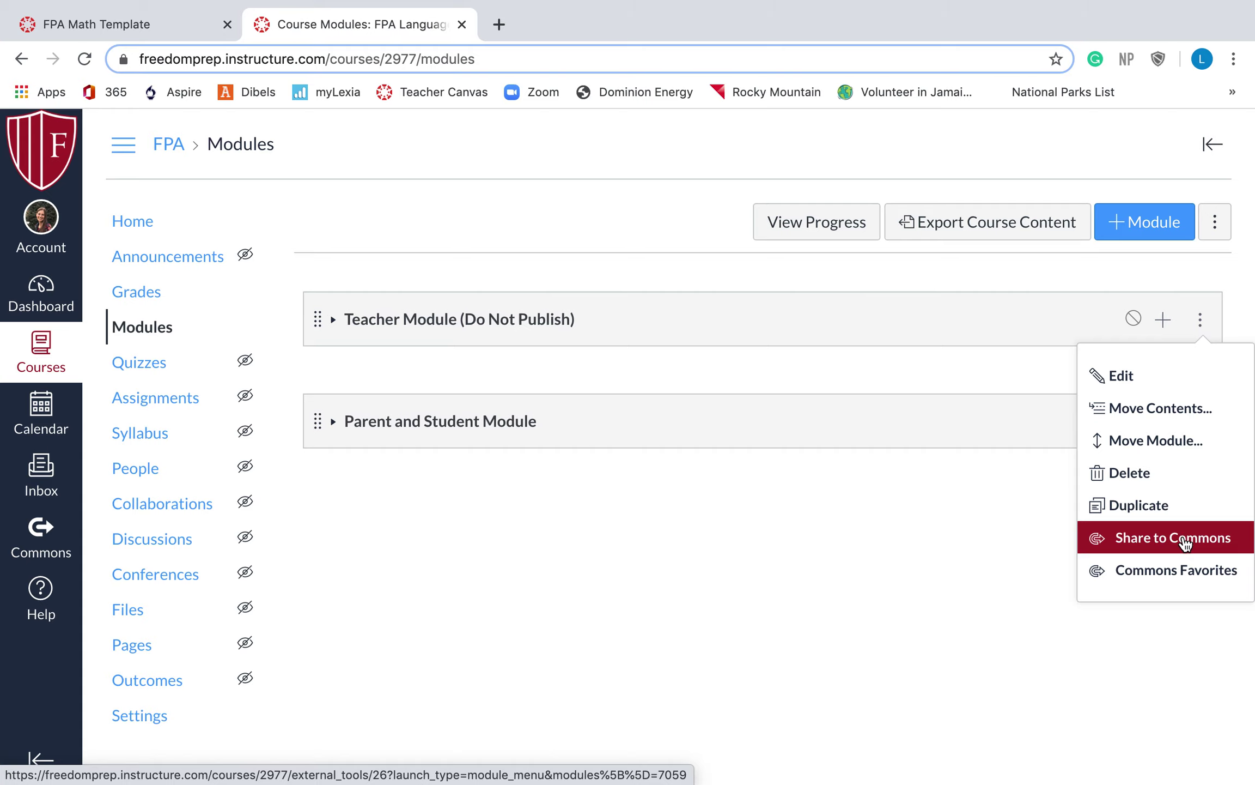
Share the Teacher Module to Commons with access set to Public (any Canvas Commons user)
{"action": "left_click", "coordinate": [1160, 536]}
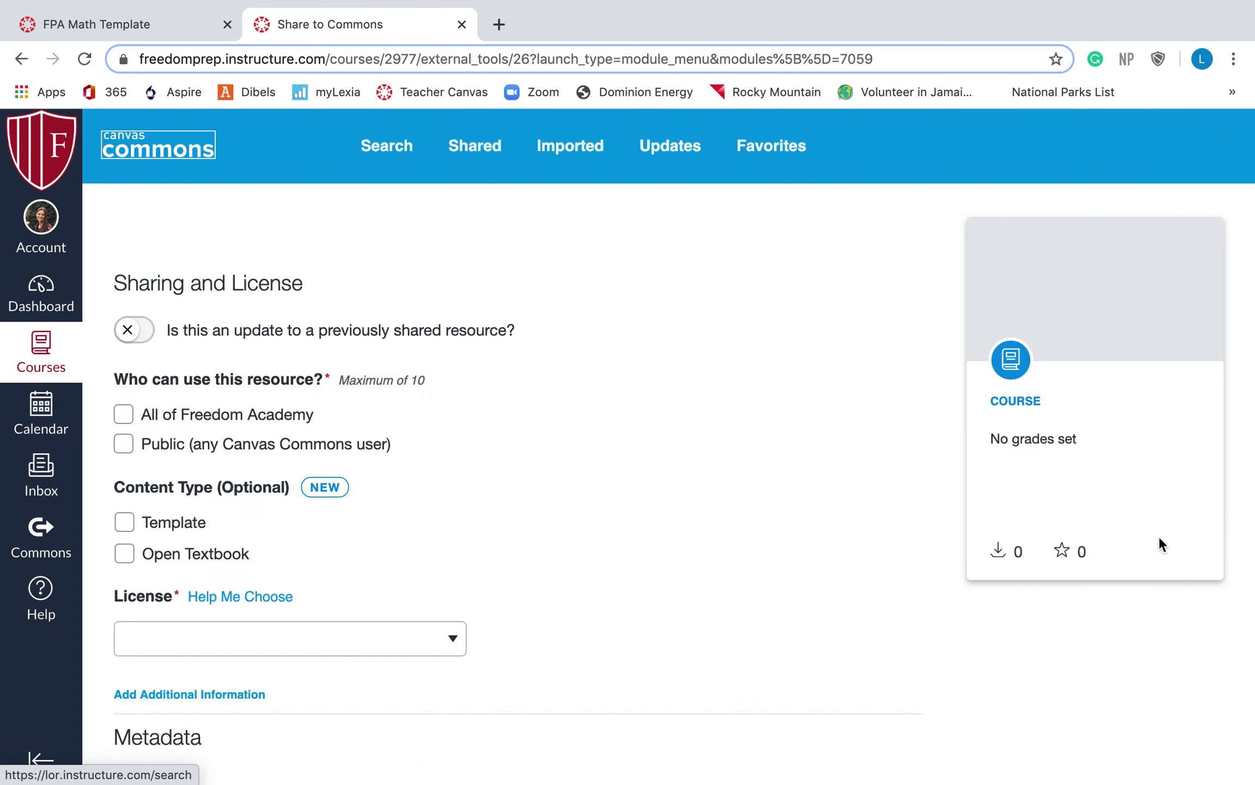
{"action": "scroll", "coordinate": [473, 460], "scroll_direction": "down", "scroll_amount": 2}
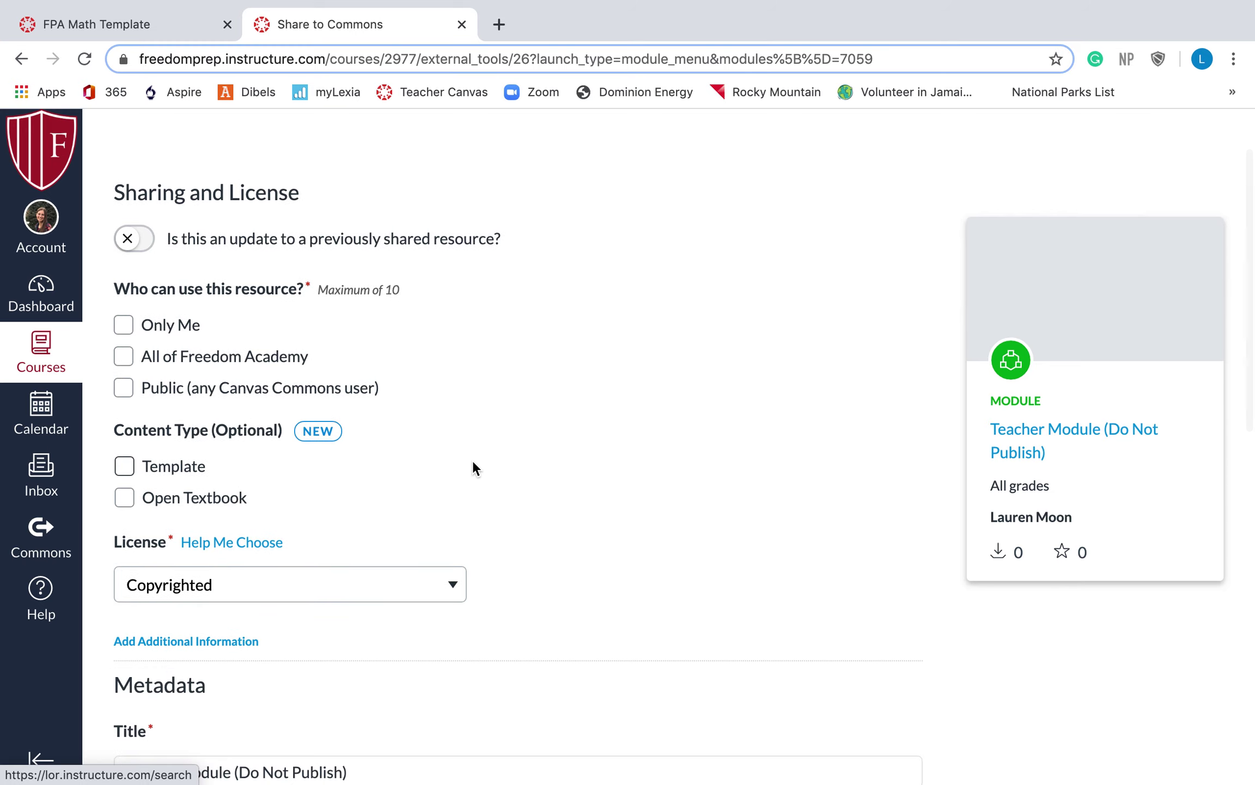
{"action": "left_click", "coordinate": [118, 390]}
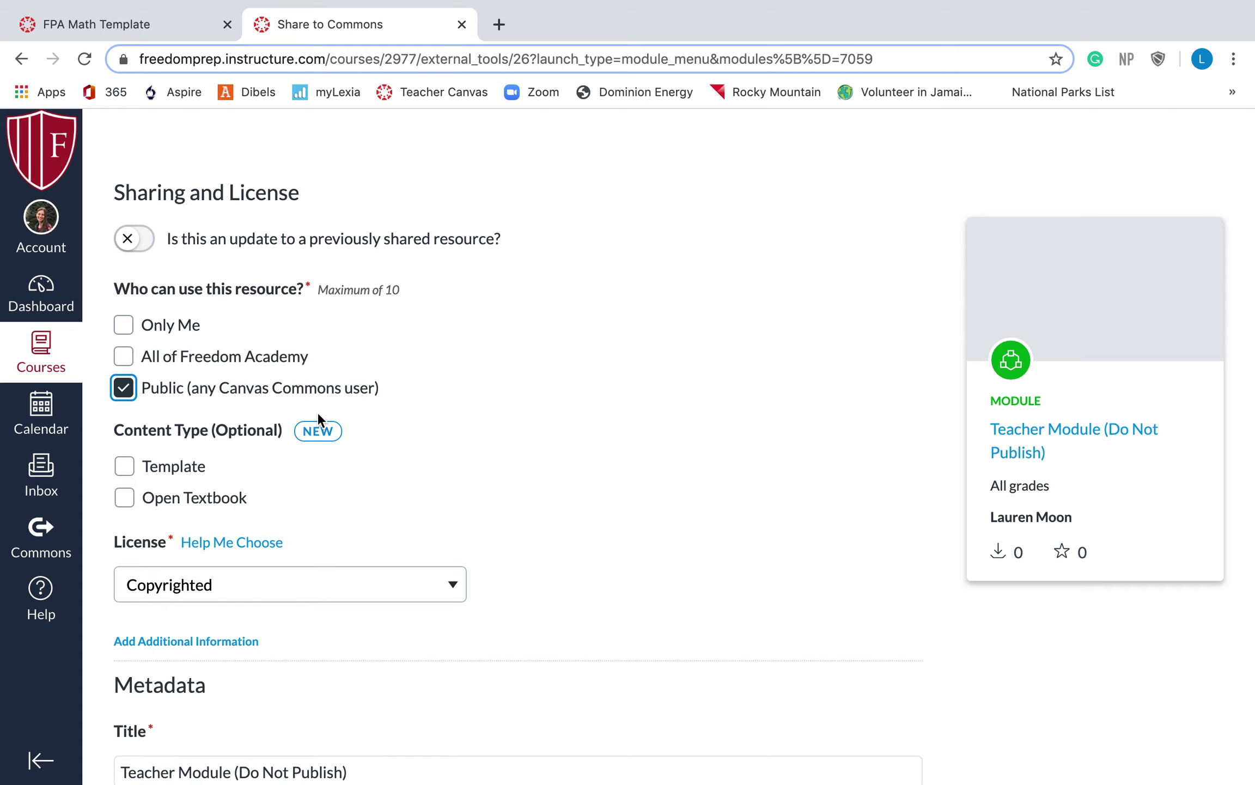
{"action": "left_click", "coordinate": [126, 327]}
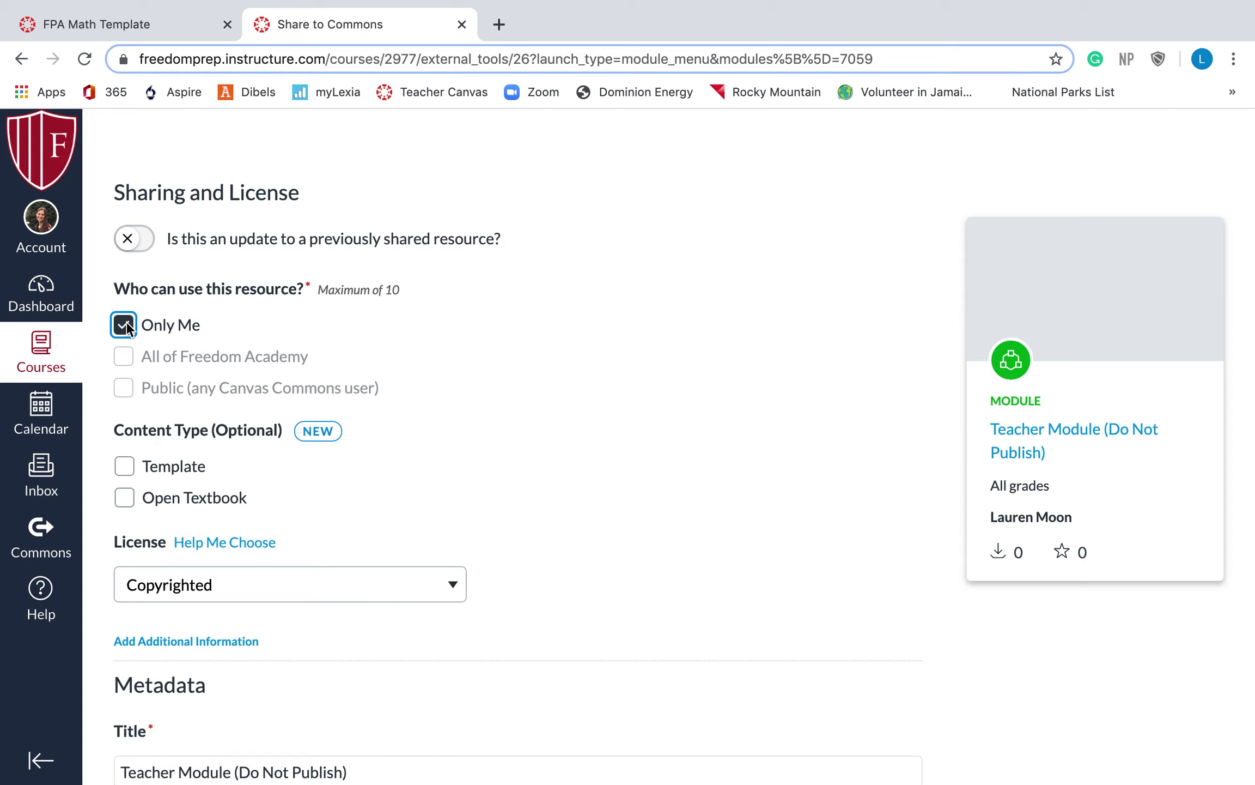
{"action": "left_click", "coordinate": [126, 326]}
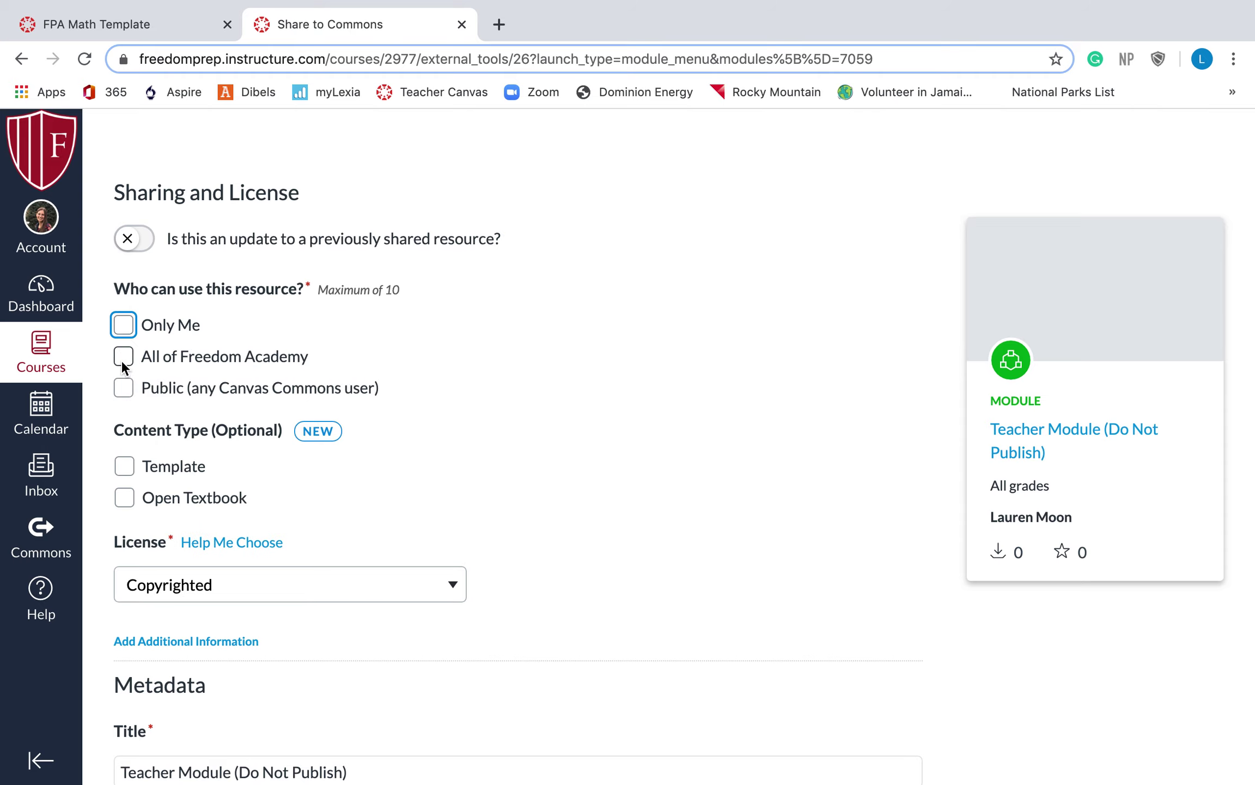
{"action": "left_click", "coordinate": [123, 388]}
{"action": "scroll", "coordinate": [350, 493], "scroll_direction": "down", "scroll_amount": 6}
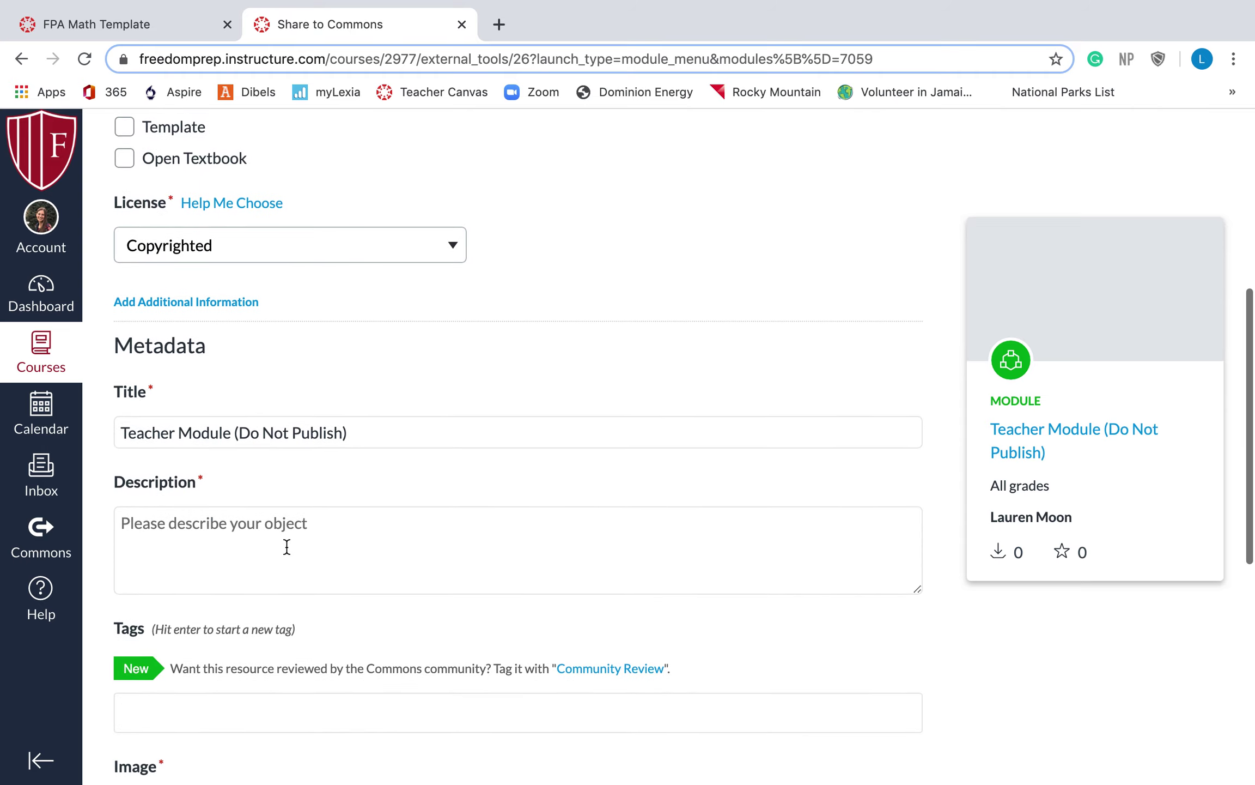
Enter 'Teacher module' as the shared module's description
{"action": "left_click", "coordinate": [287, 547]}
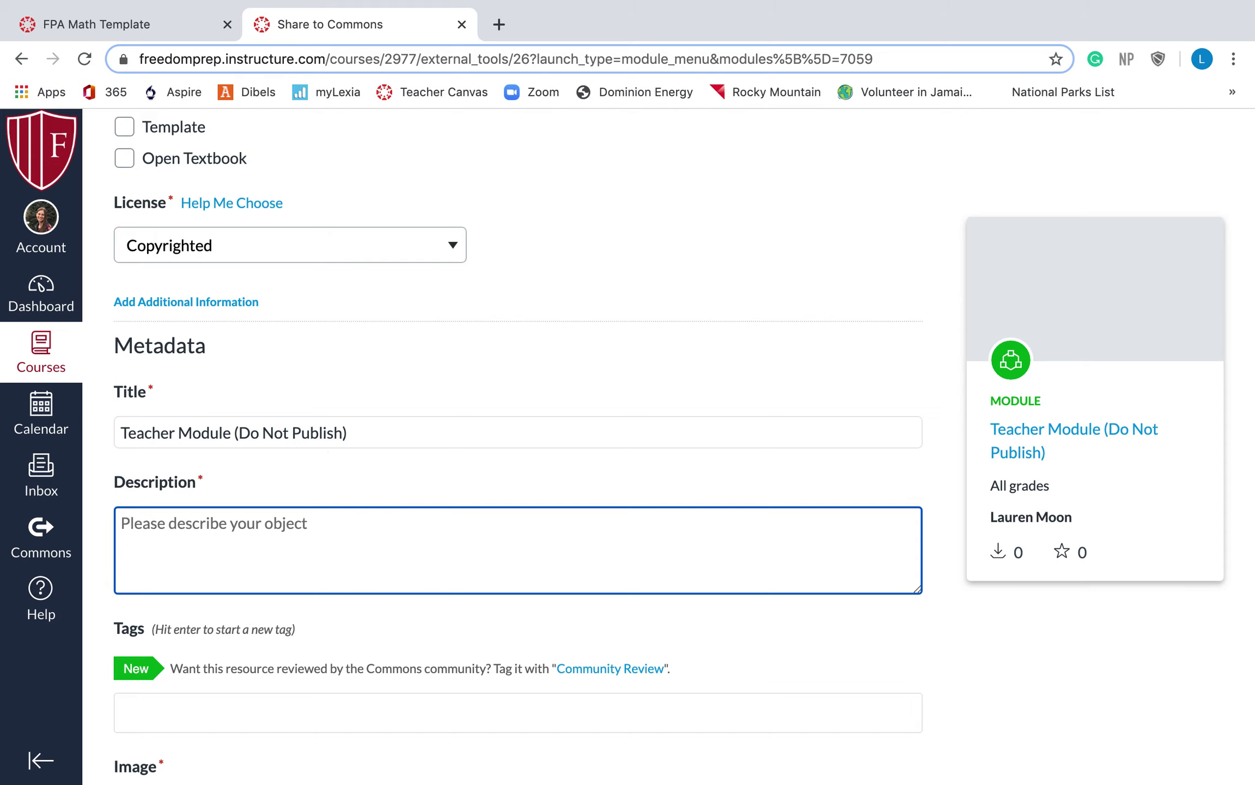
{"action": "type", "text": "Teacher module"}
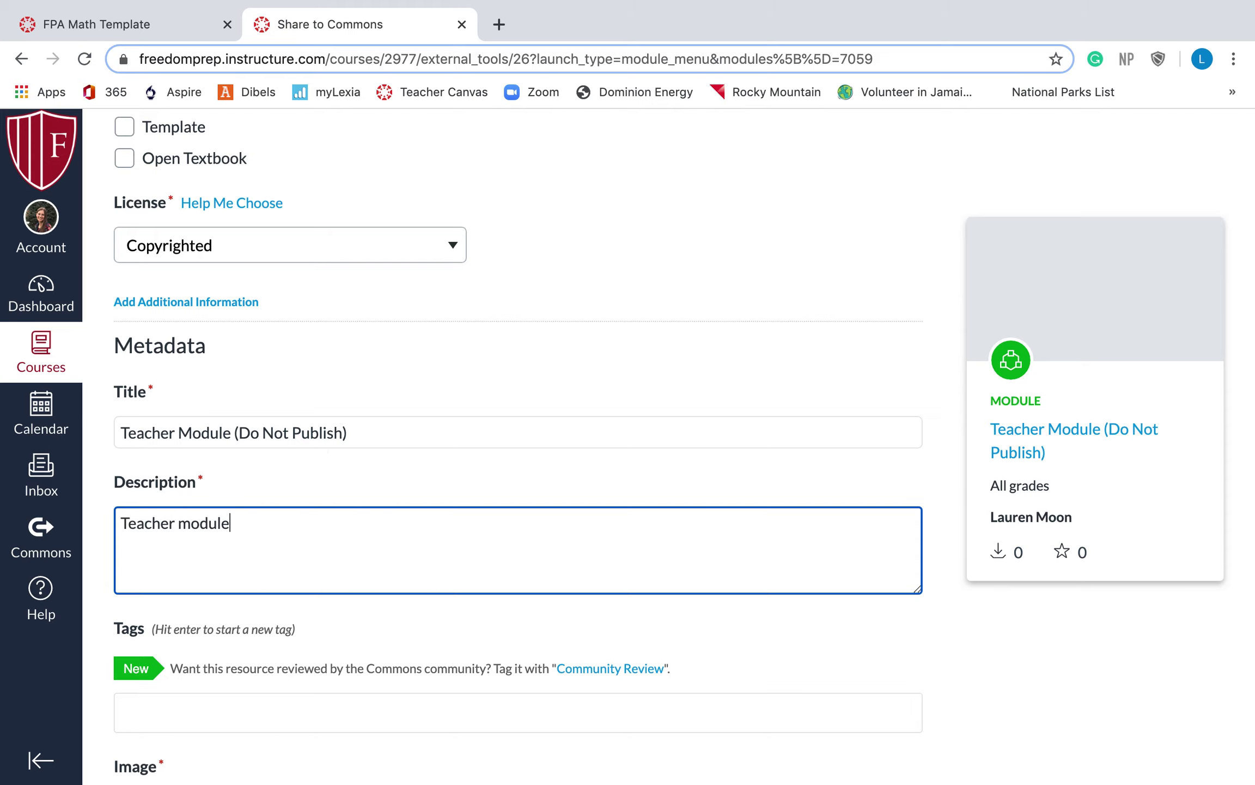
{"action": "scroll", "coordinate": [531, 633], "scroll_direction": "down", "scroll_amount": 6}
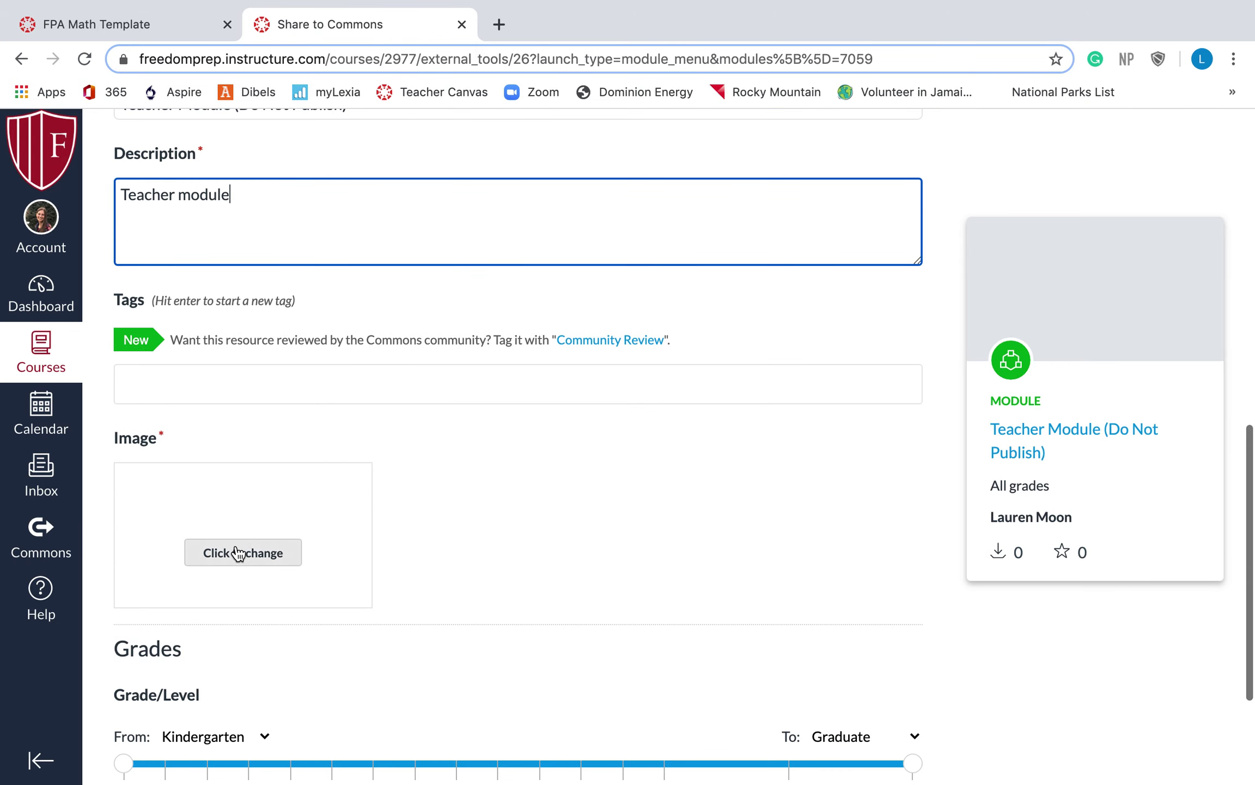
Set the image to the apple-and-books photo from a 'teacher' search and grade to 3rd
{"action": "left_click", "coordinate": [237, 552]}
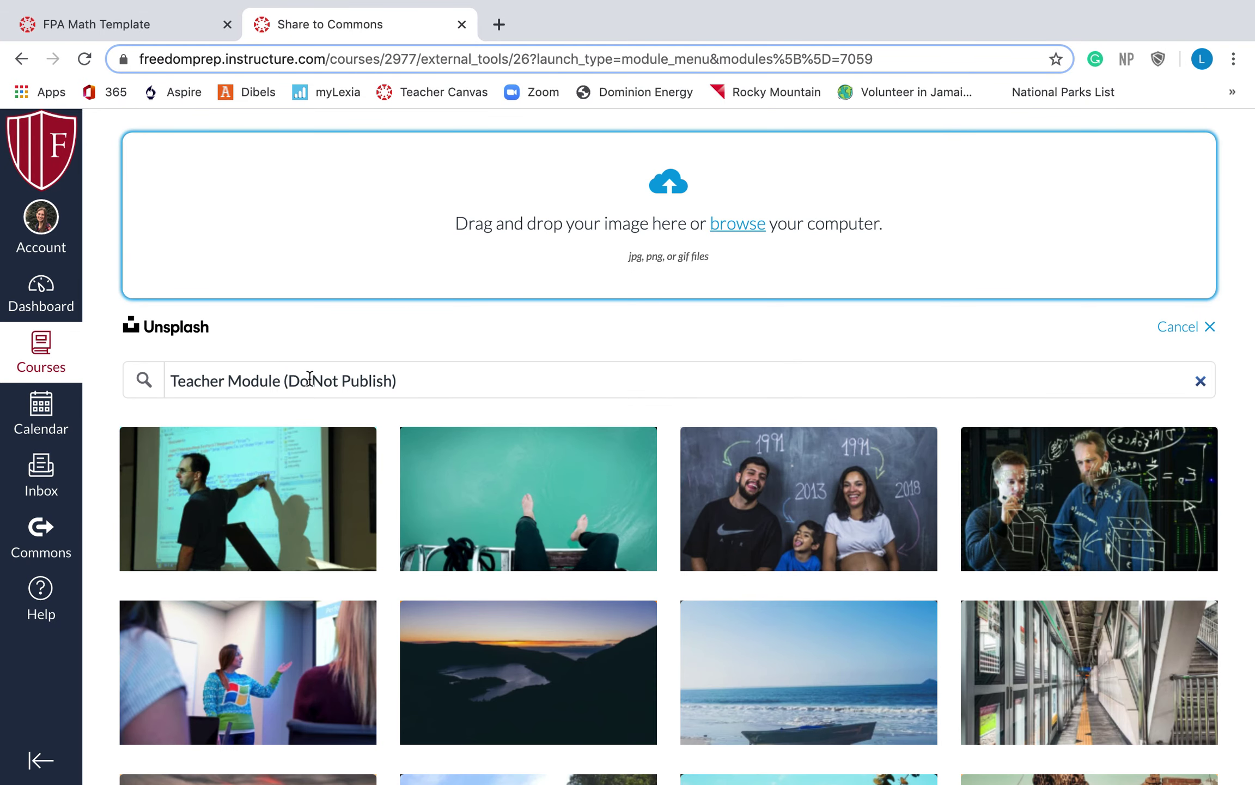
{"action": "triple_click", "coordinate": [286, 383]}
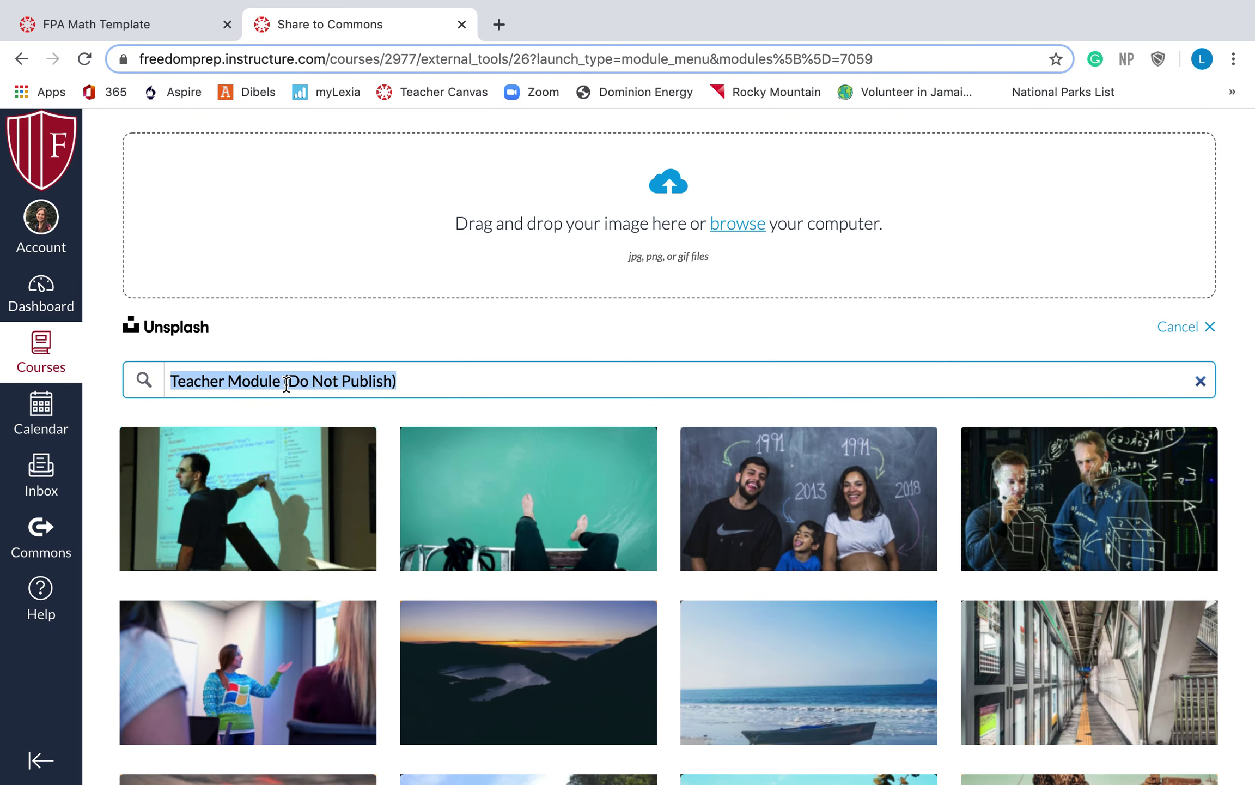
{"action": "type", "text": "teacher"}
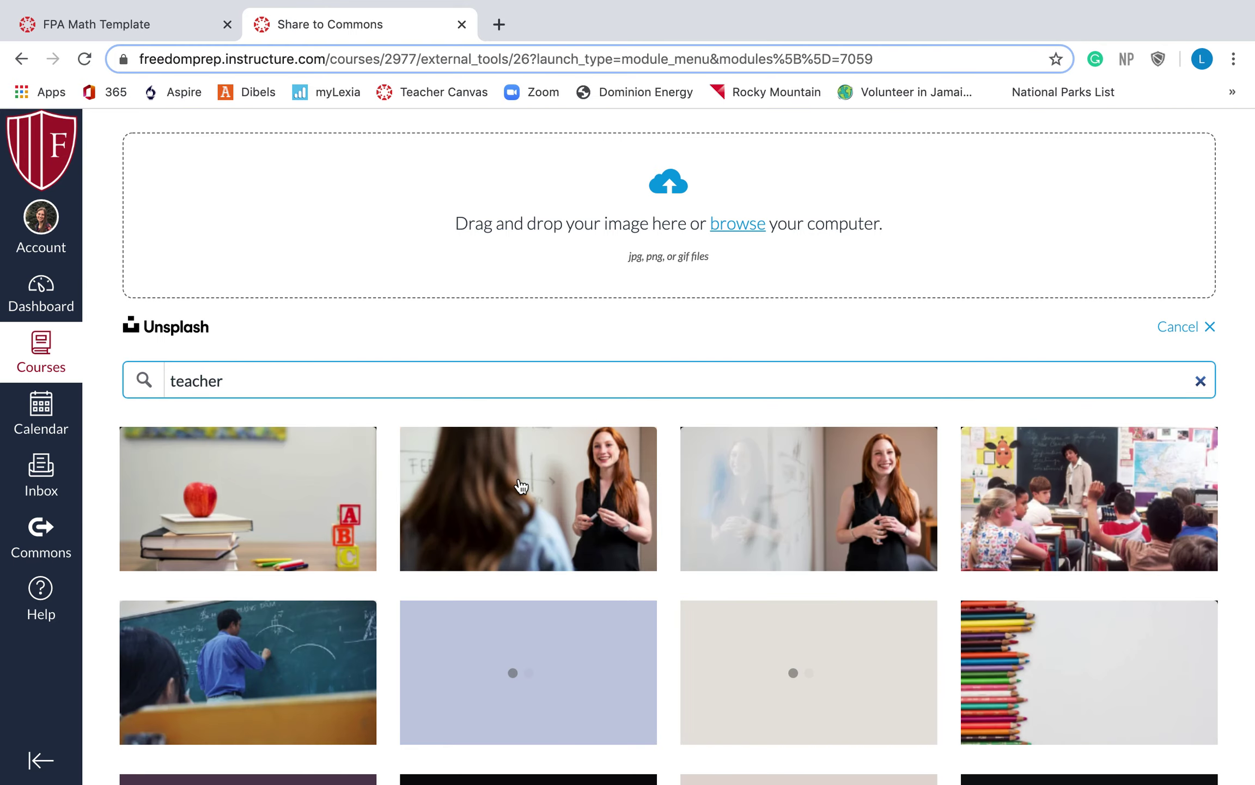
{"action": "left_click", "coordinate": [274, 485]}
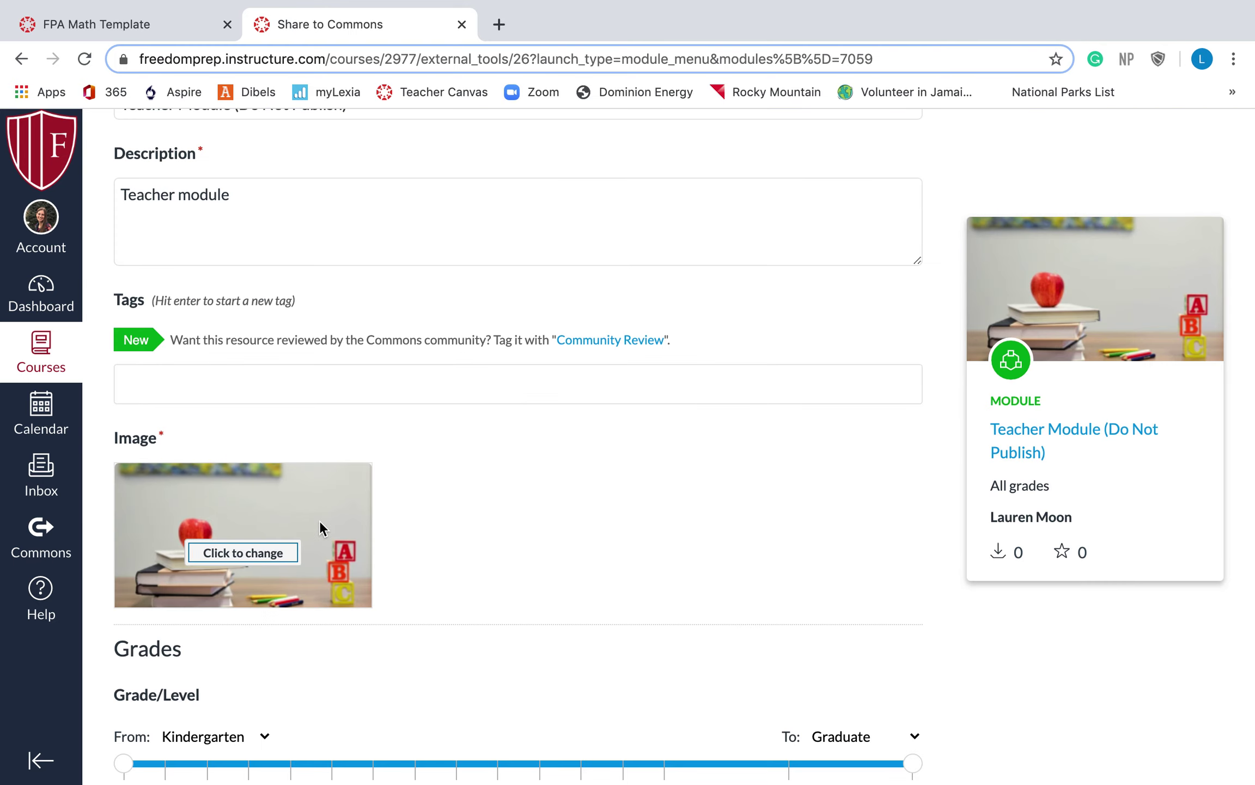
{"action": "scroll", "coordinate": [320, 523], "scroll_direction": "down", "scroll_amount": 3}
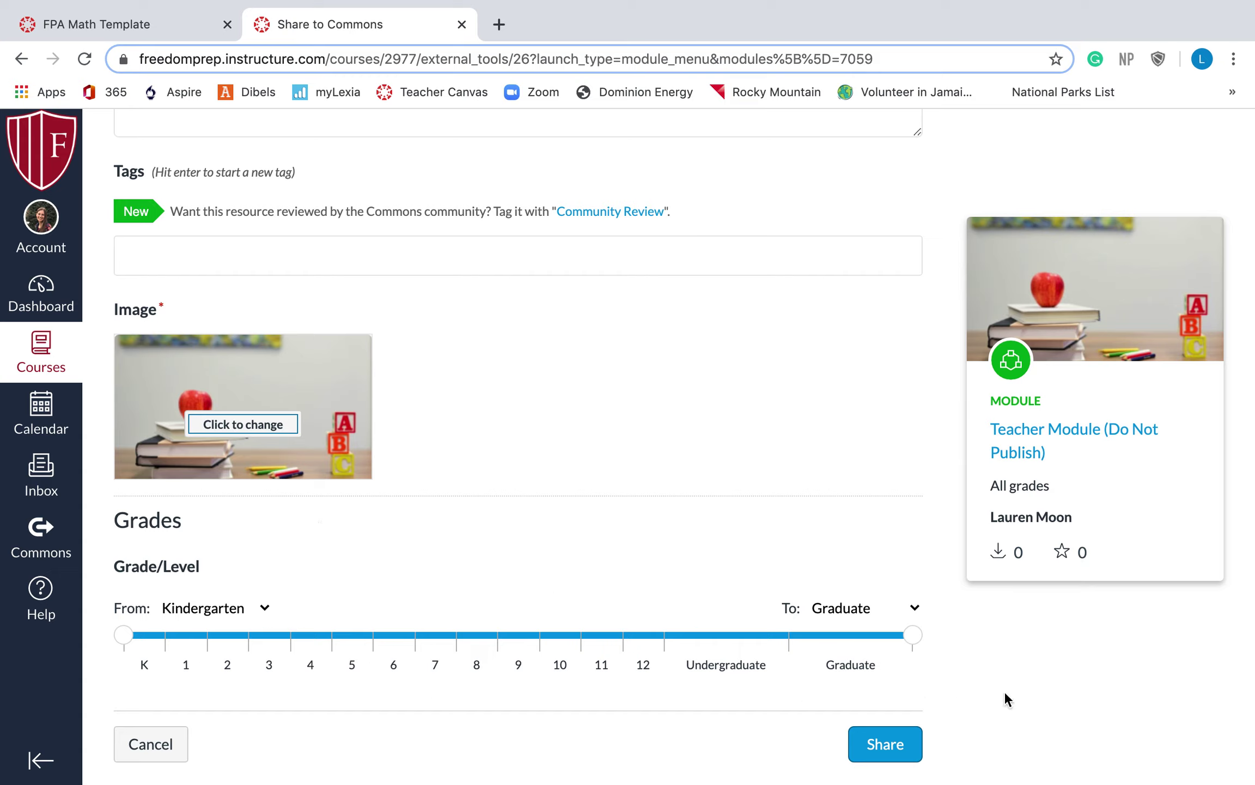
{"action": "left_click", "coordinate": [273, 638]}
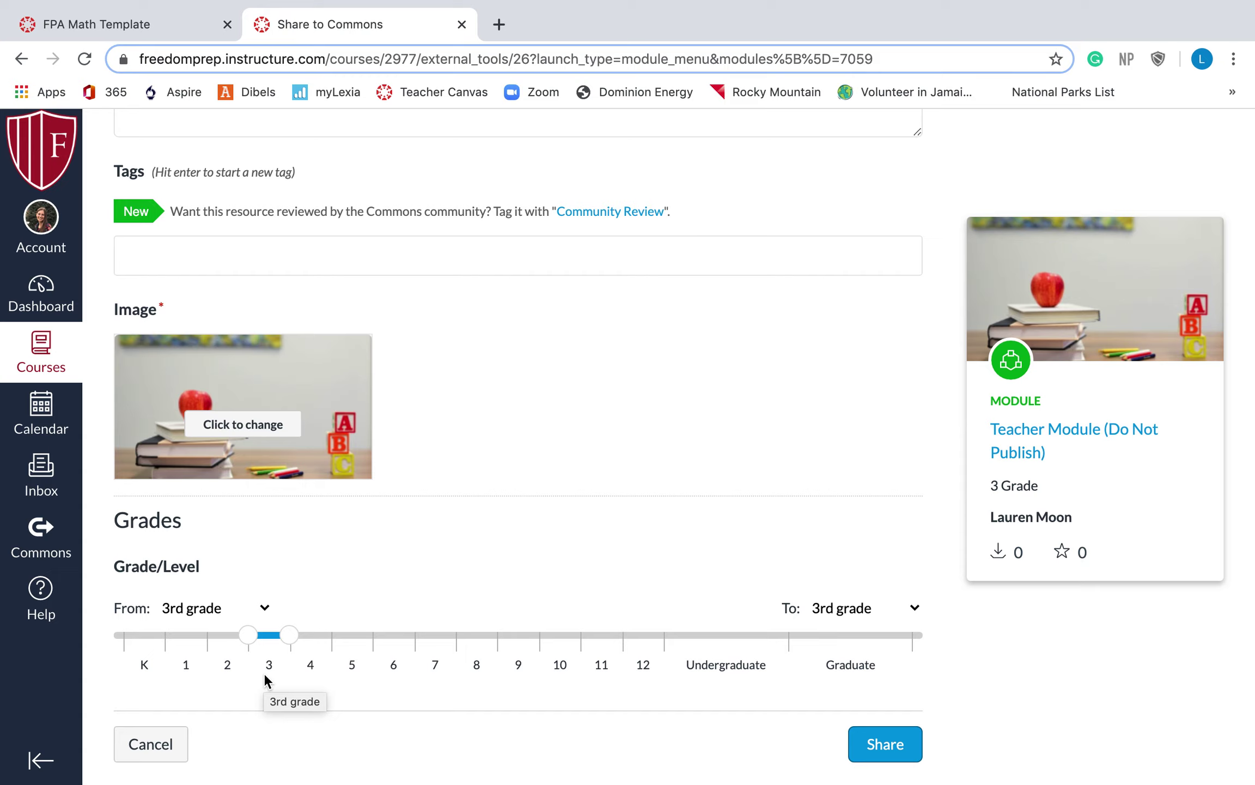
Scroll the share form to review the 3rd-grade setting and the preview card
{"action": "scroll", "coordinate": [804, 684], "scroll_direction": "down", "scroll_amount": 2}
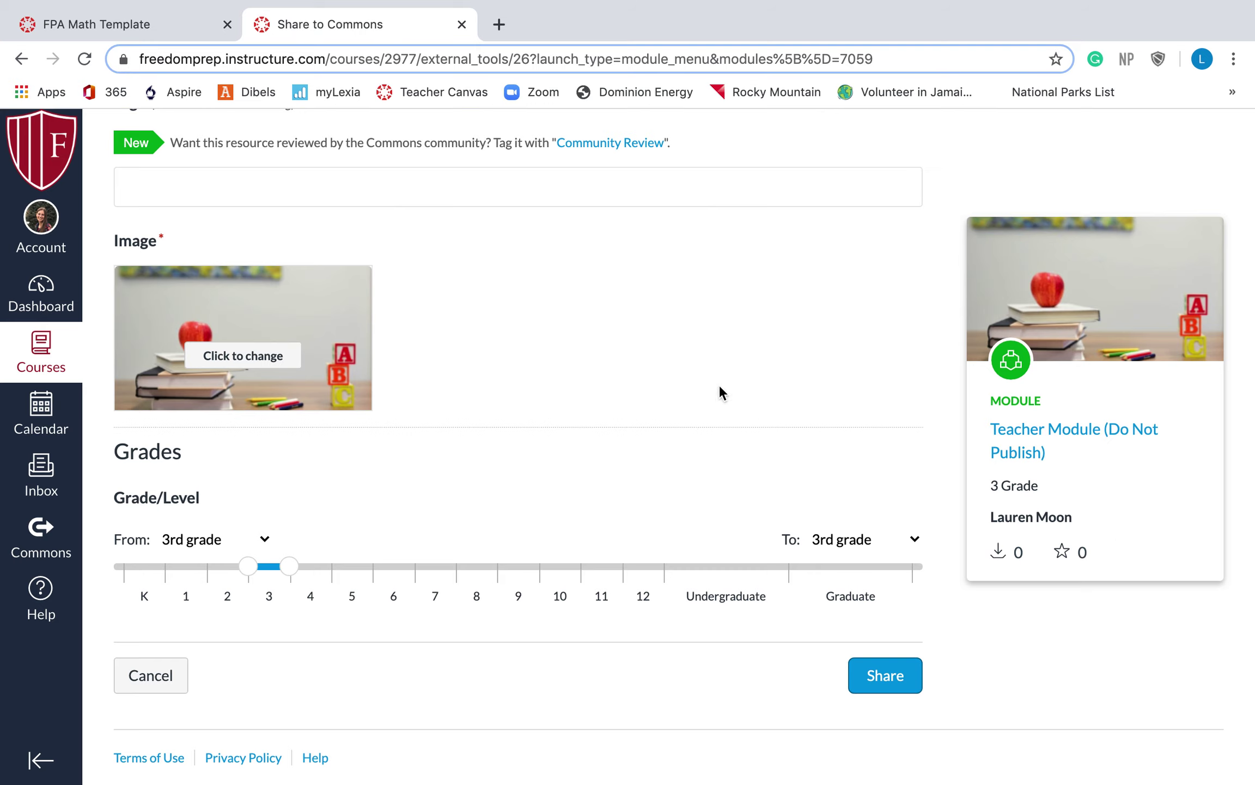
{"action": "scroll", "coordinate": [687, 416], "scroll_direction": "up", "scroll_amount": 10}
{"action": "scroll", "coordinate": [688, 415], "scroll_direction": "up", "scroll_amount": 3}
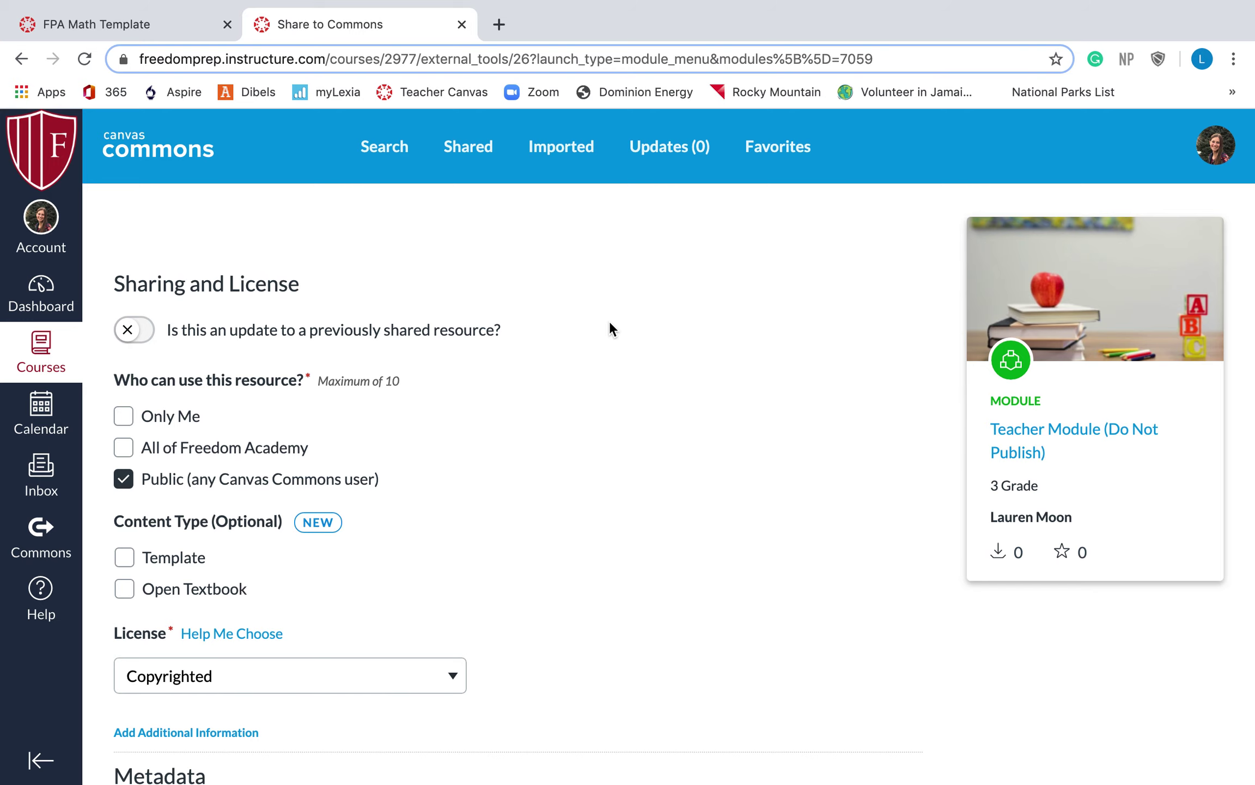
{"action": "scroll", "coordinate": [733, 378], "scroll_direction": "down", "scroll_amount": 10}
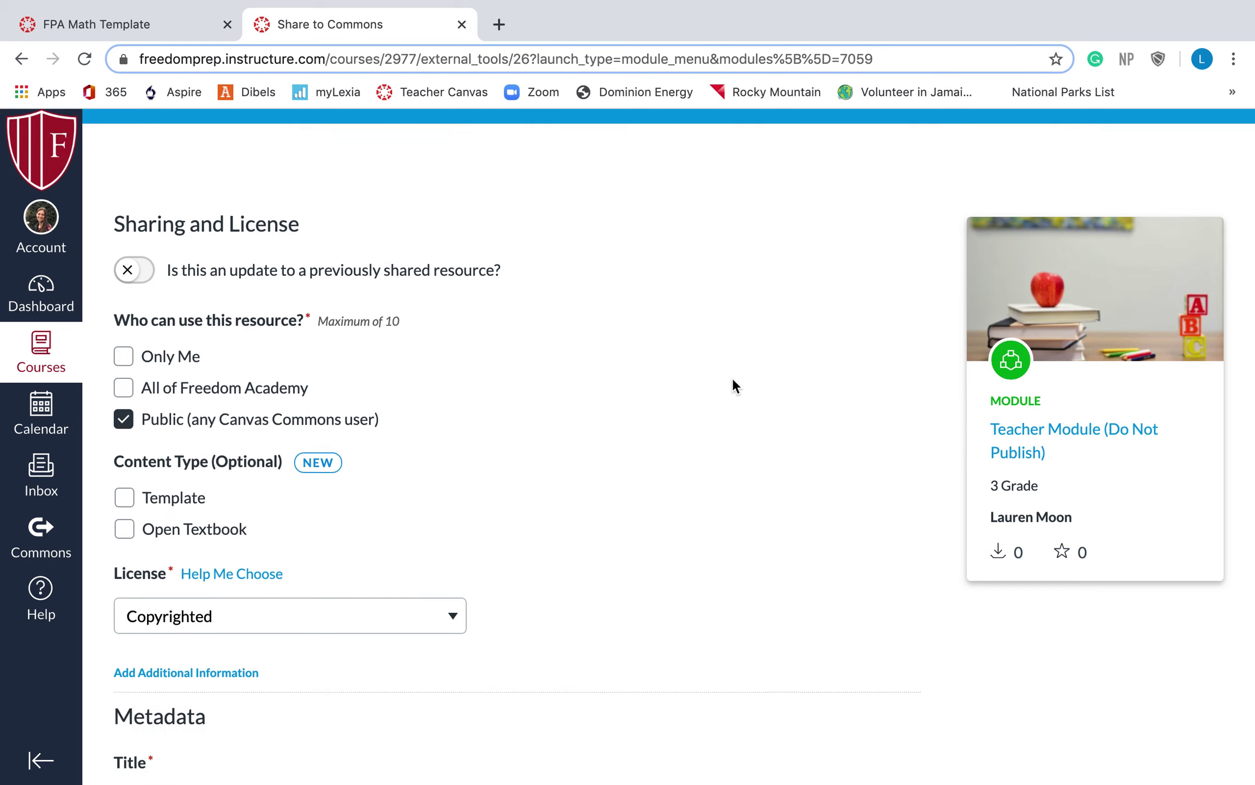